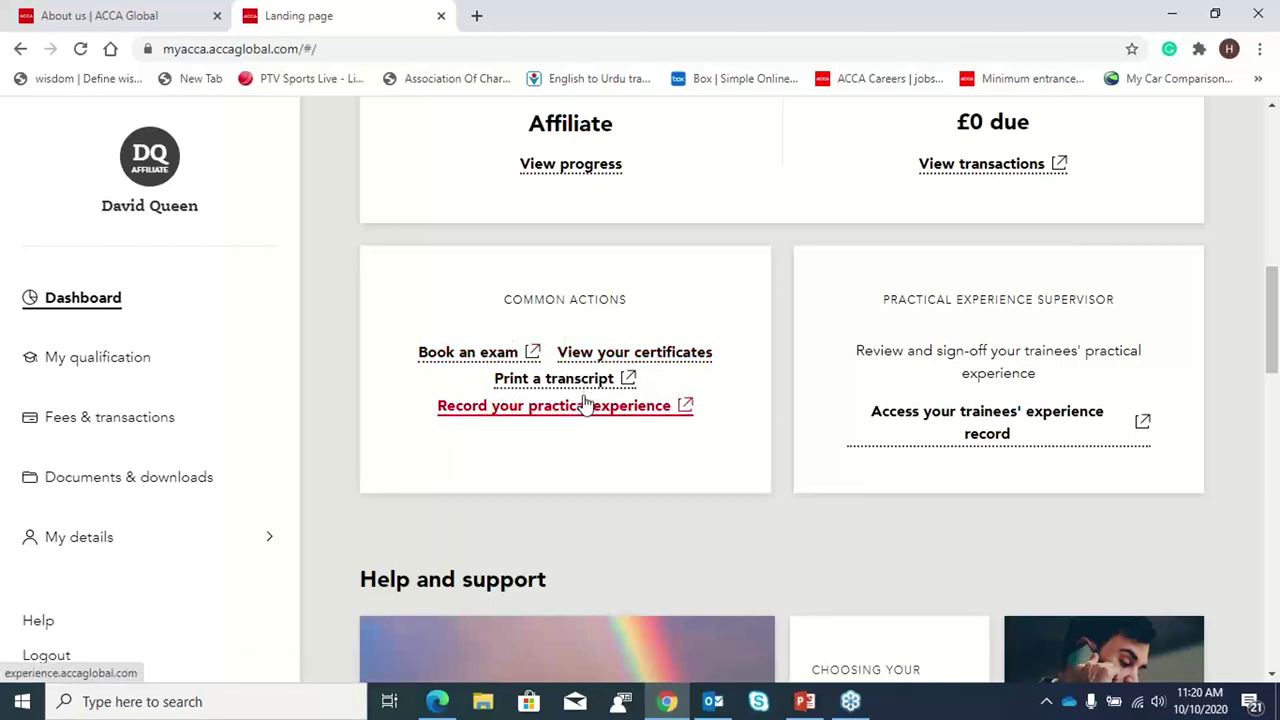
Open the practical experience record from the dashboard and go to its Employment section
click(585, 406)
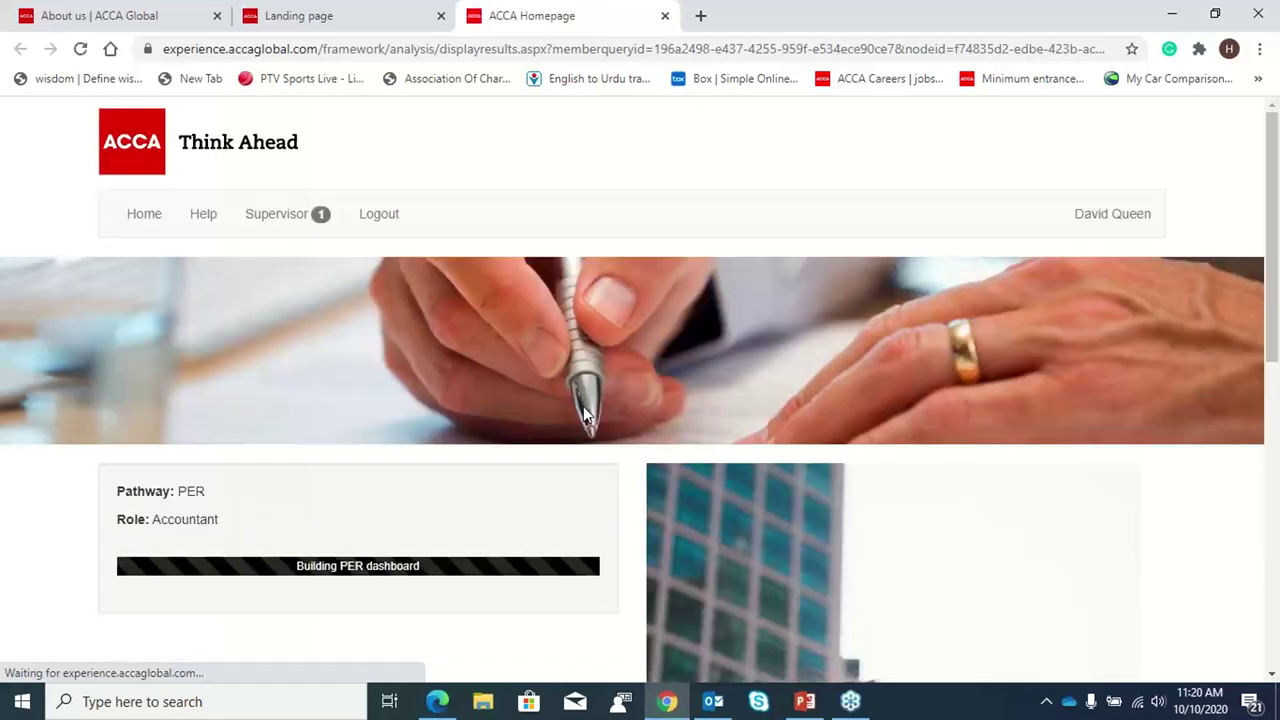
scroll(587, 414, down, 2)
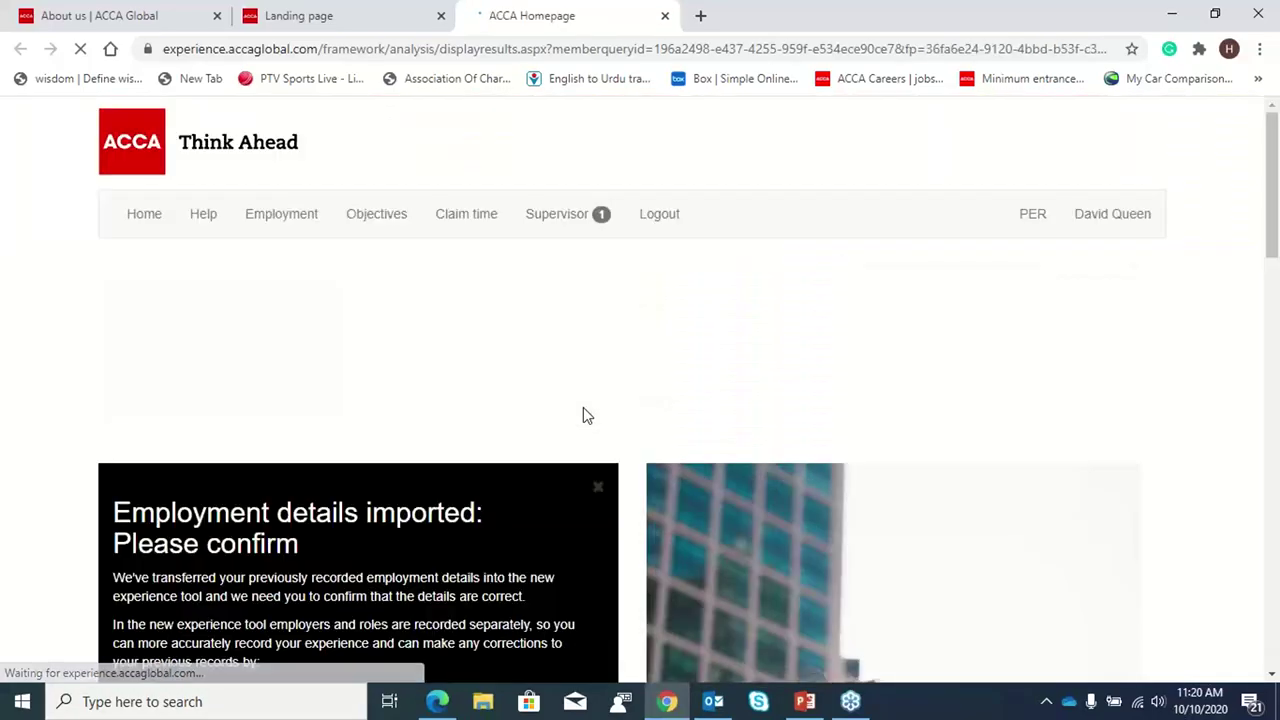
scroll(587, 414, down, 2)
scroll(583, 414, up, 3)
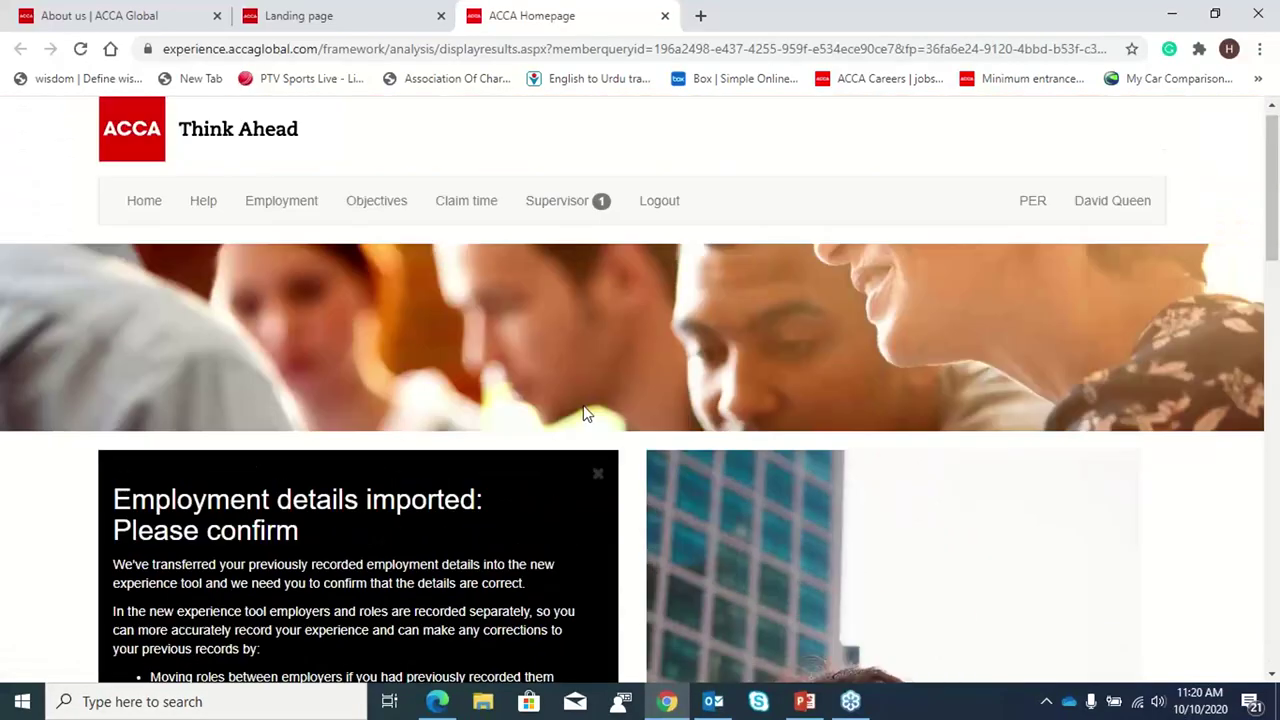
click(298, 222)
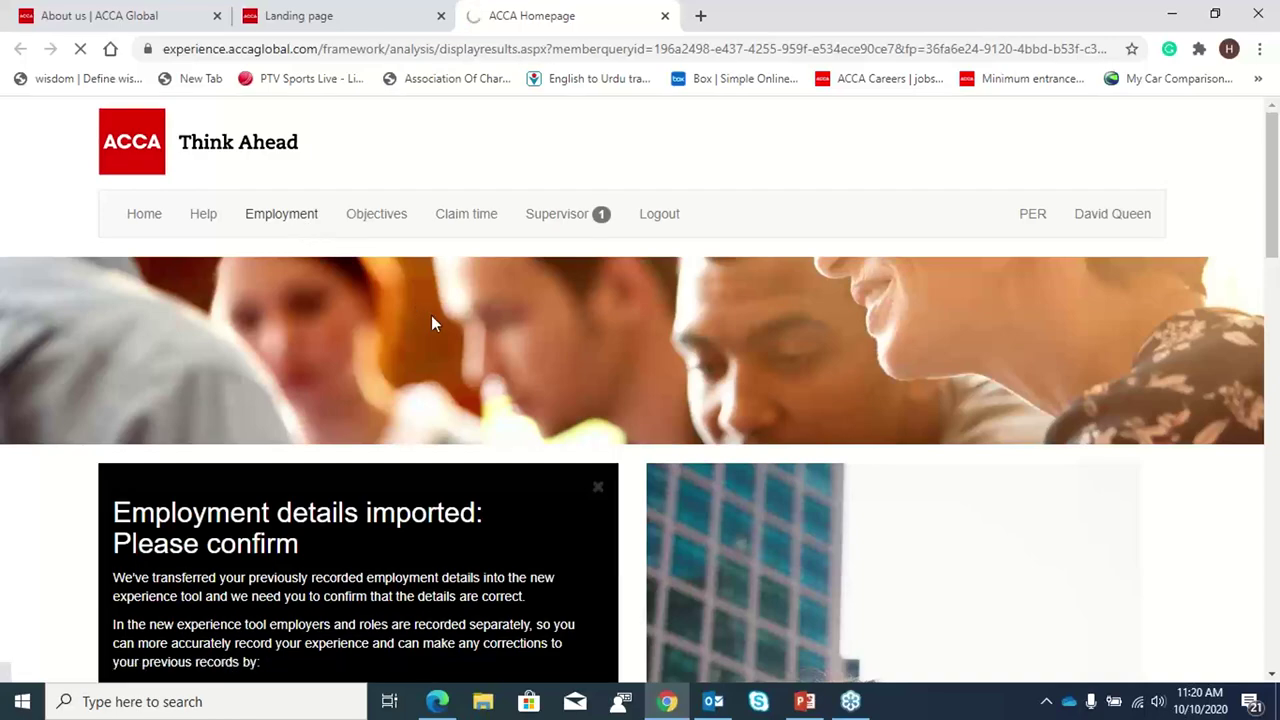
Start a new employer record named ABCZ, filling in its first address line and Dubai as the town
scroll(431, 315, down, 4)
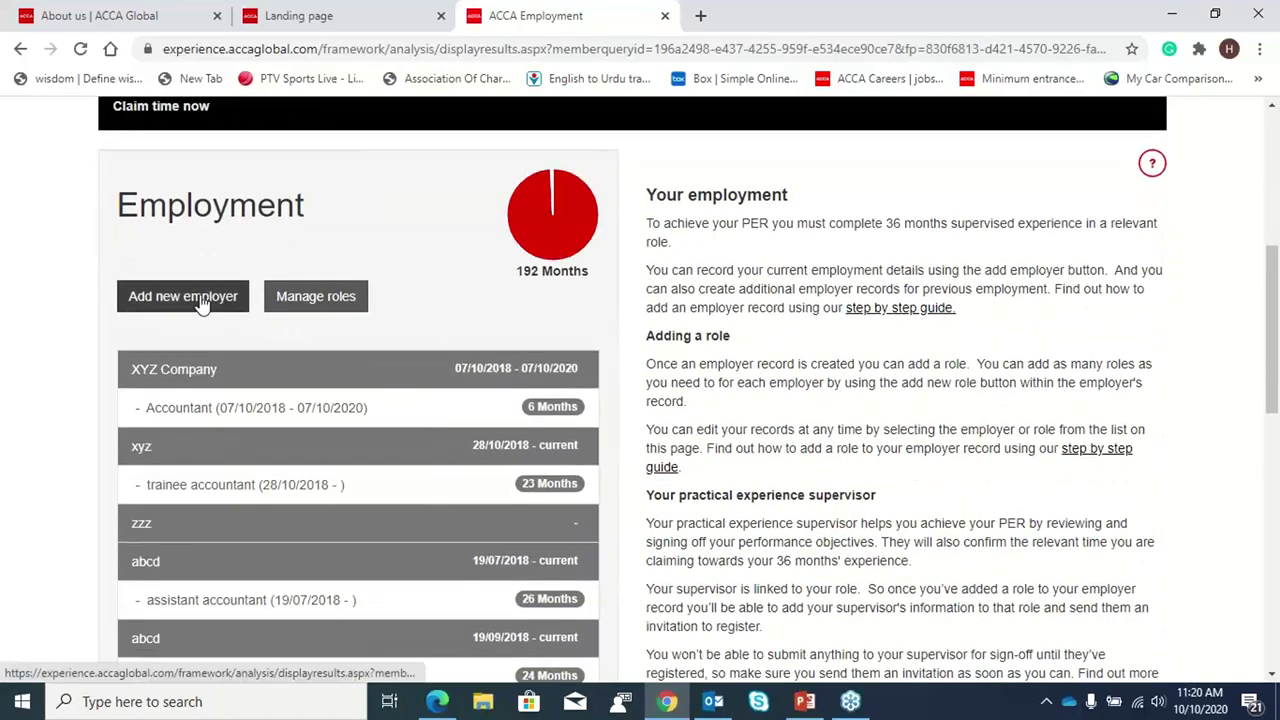
click(190, 297)
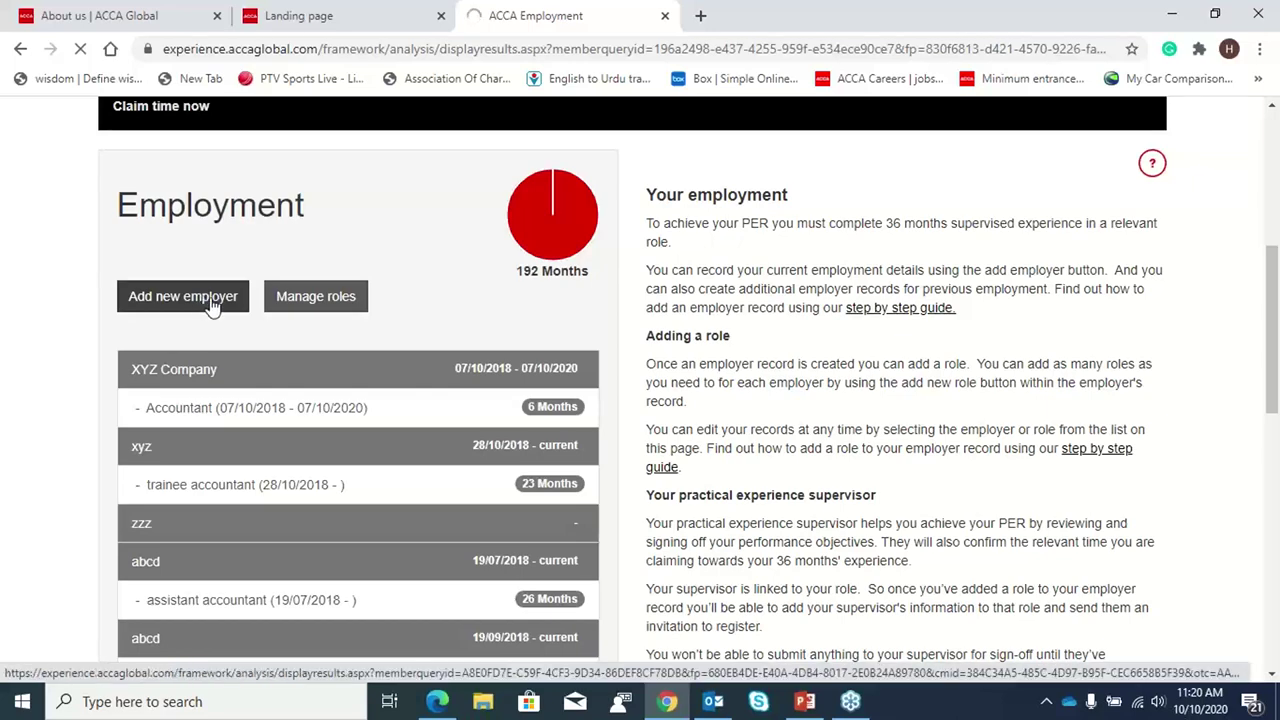
scroll(914, 313, down, 5)
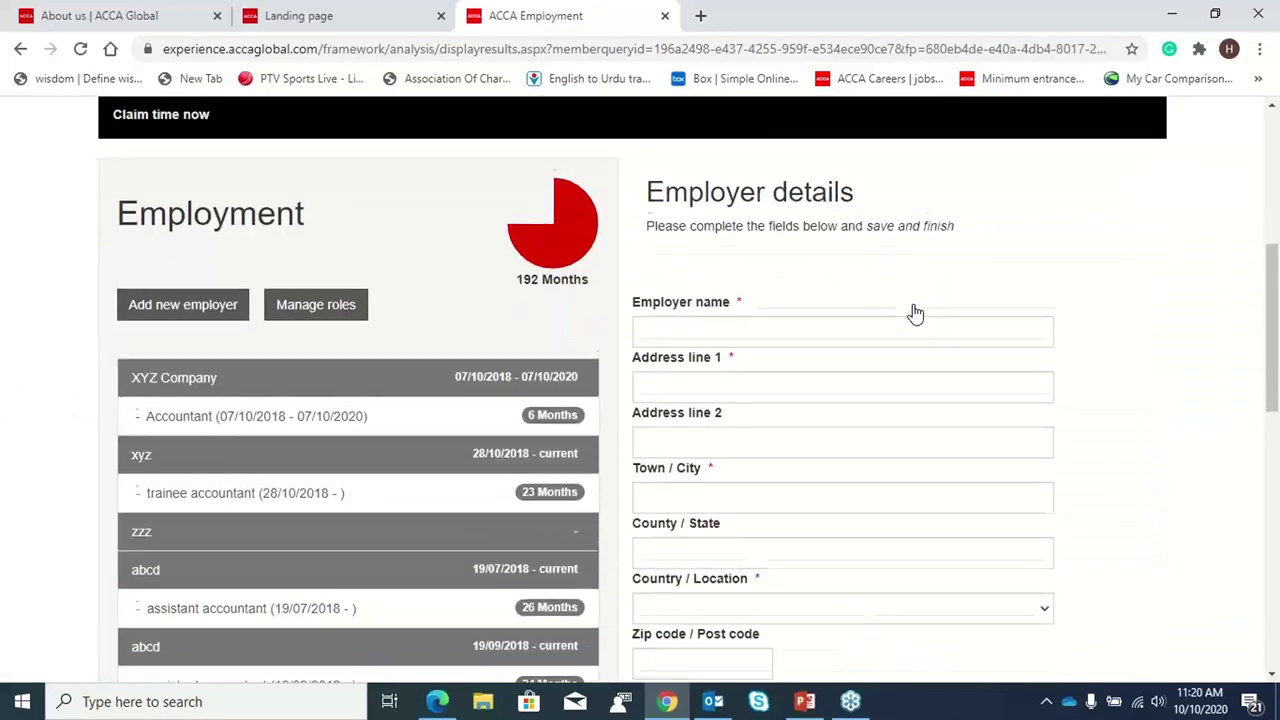
click(875, 331)
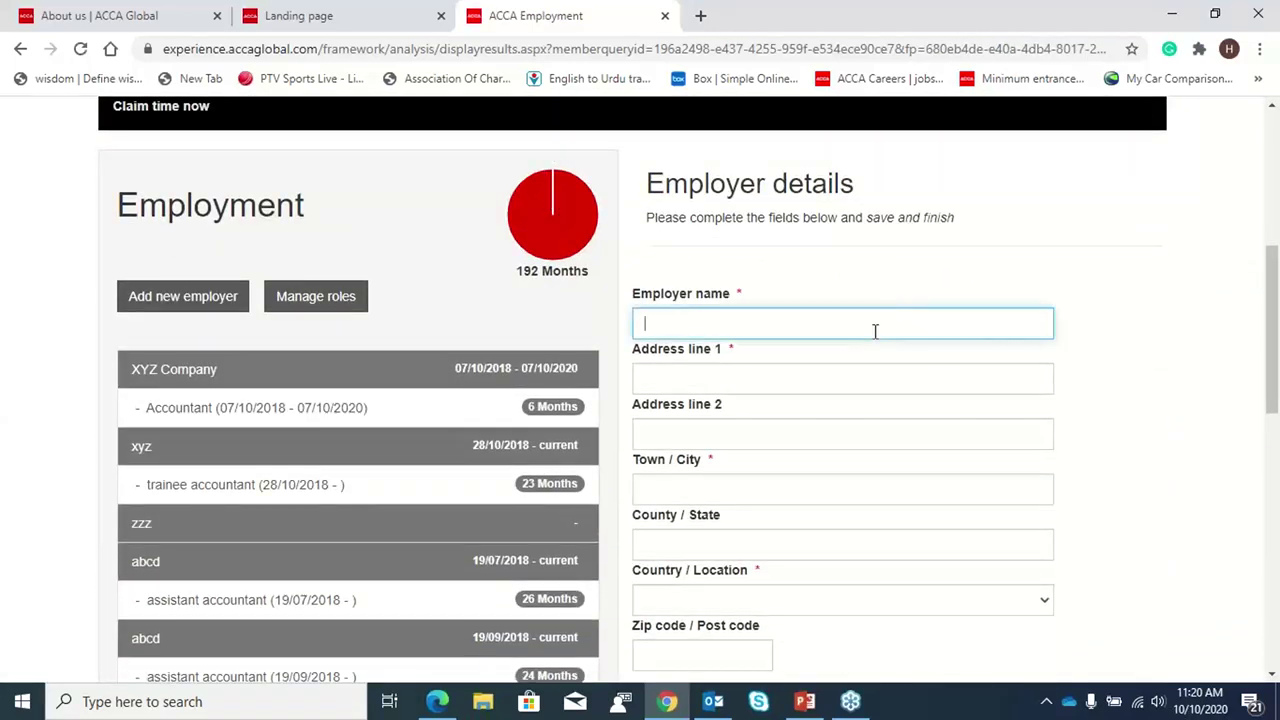
text(ABCZ)
click(852, 378)
text(Du)
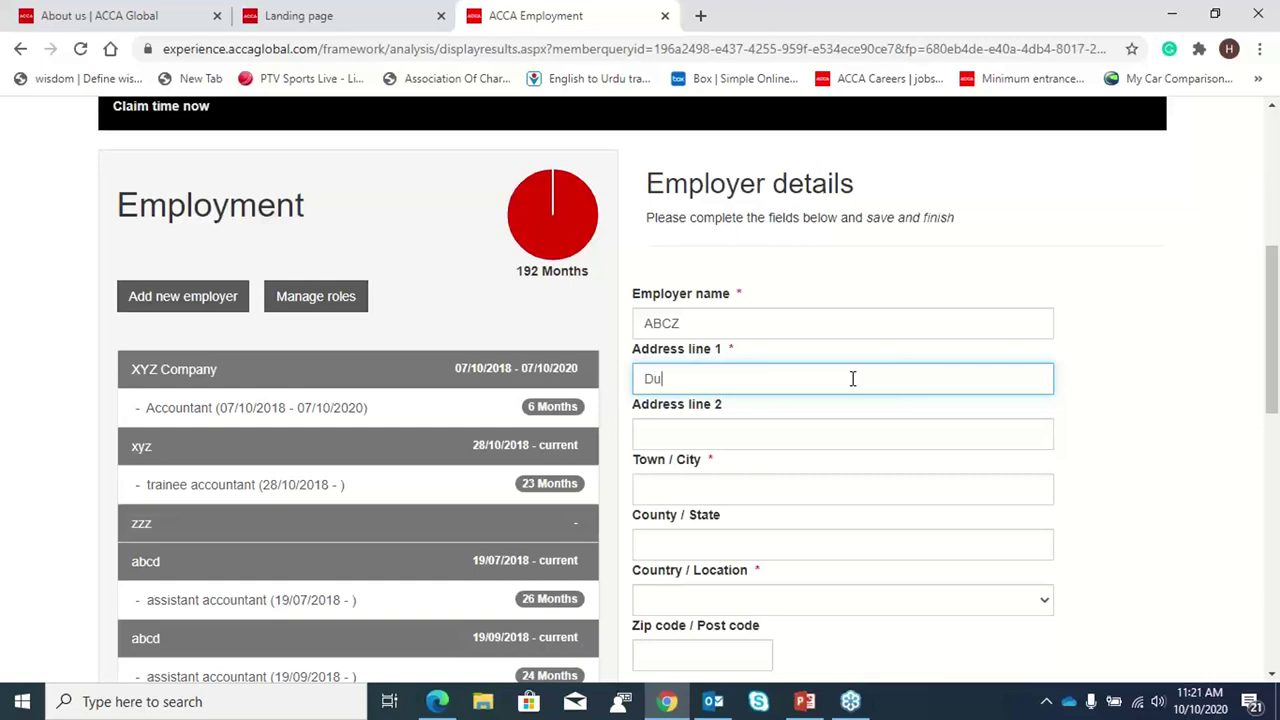
text(bai KV)
click(791, 490)
text(Dubai)
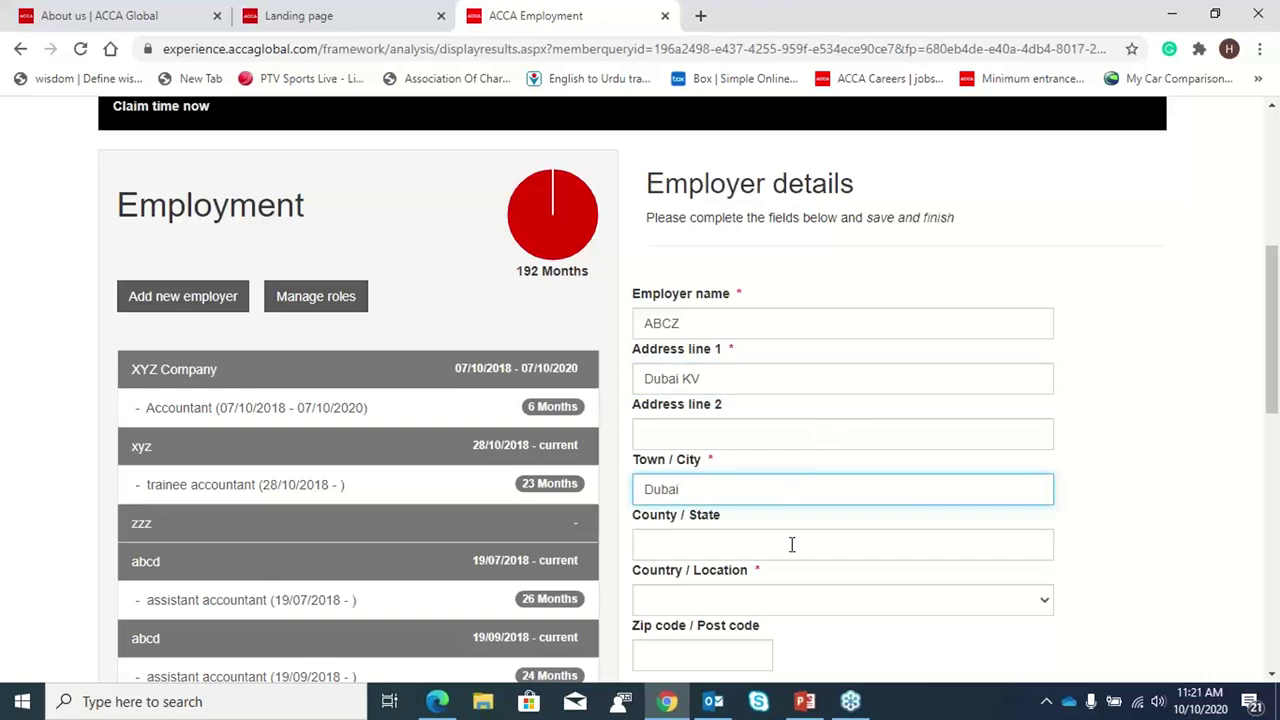
Set the employer's country to United Arab Emirates and save the employer record
click(790, 598)
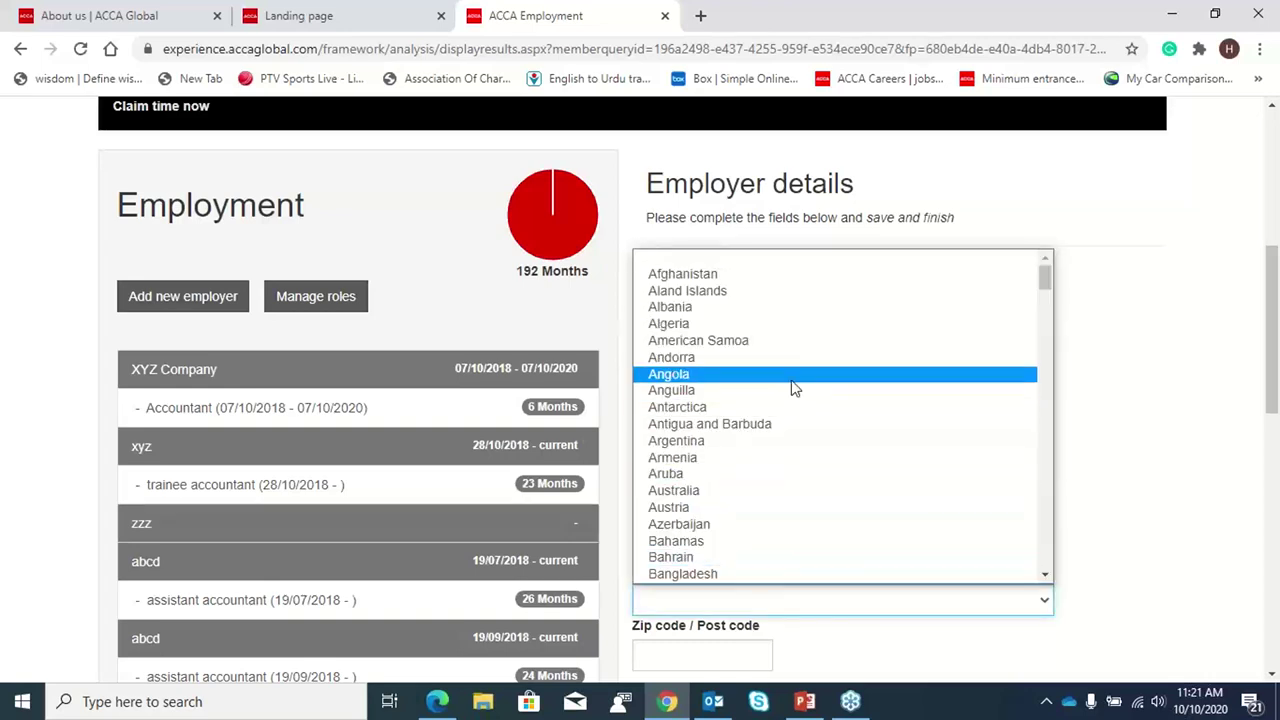
text(un)
key(Return)
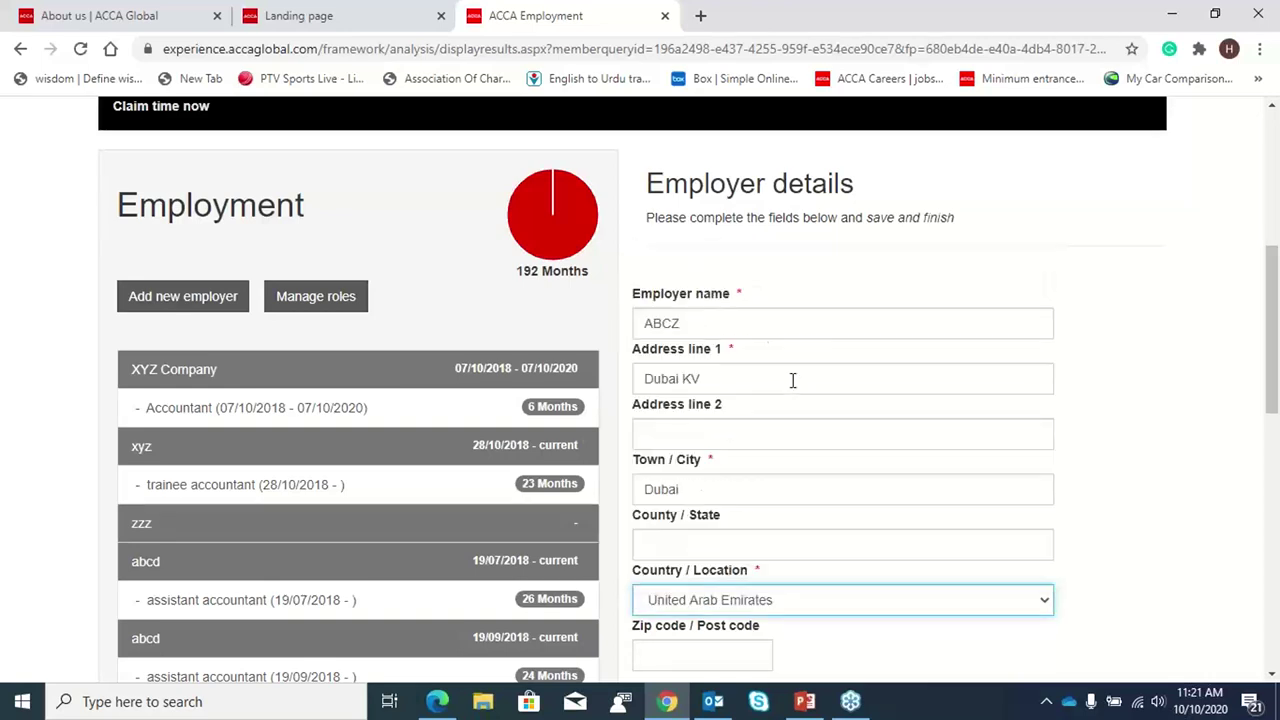
scroll(792, 380, down, 3)
click(708, 446)
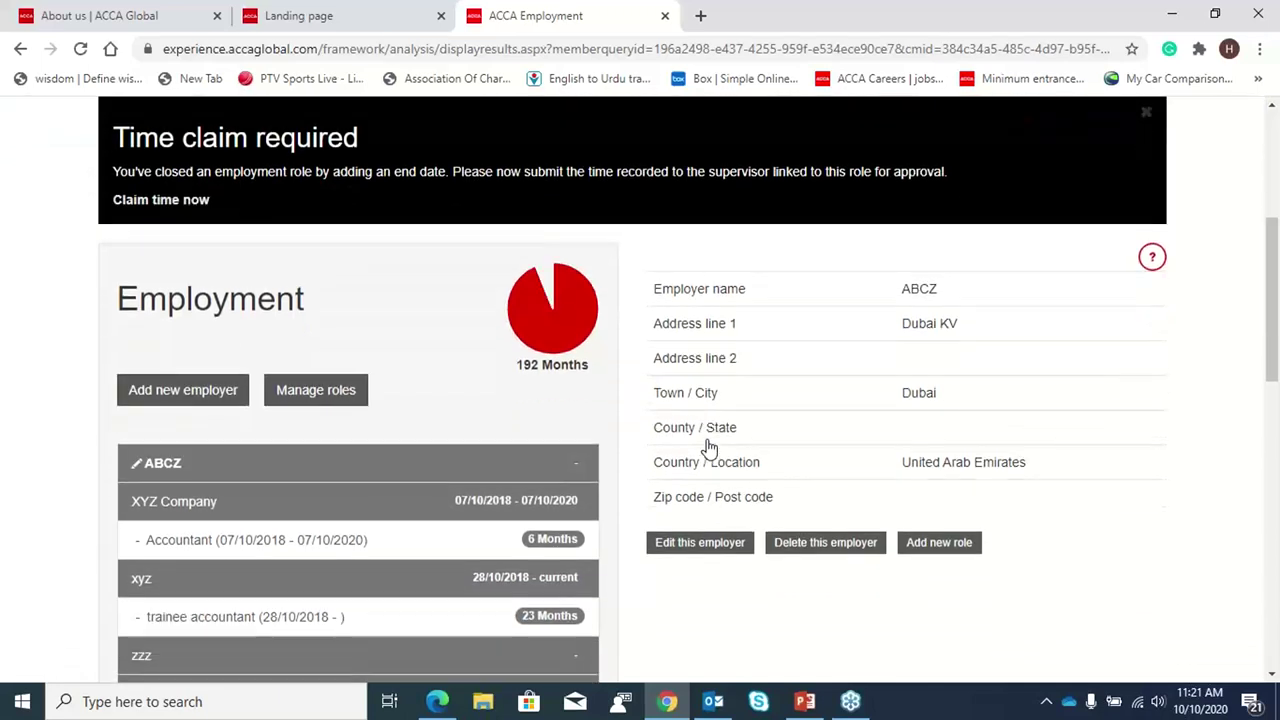
Start a new role under the ABCZ employer with the job title "Finance Manger"
scroll(708, 447, down, 1)
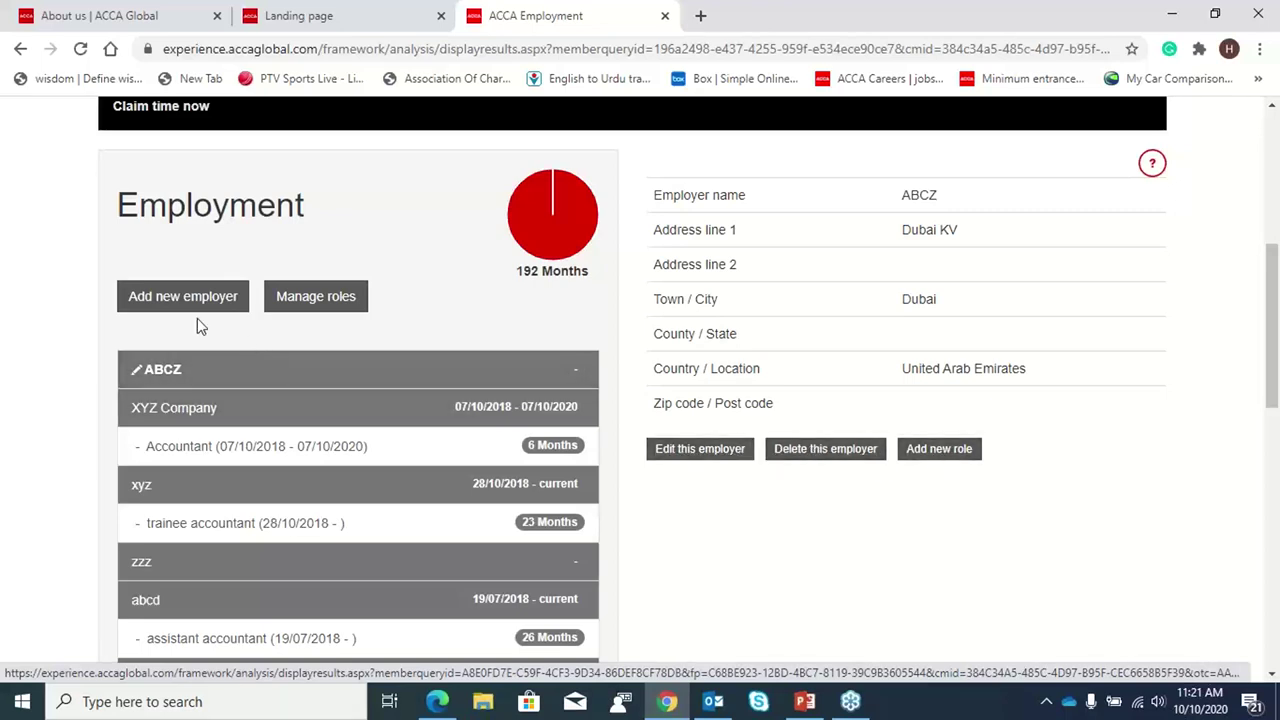
click(228, 380)
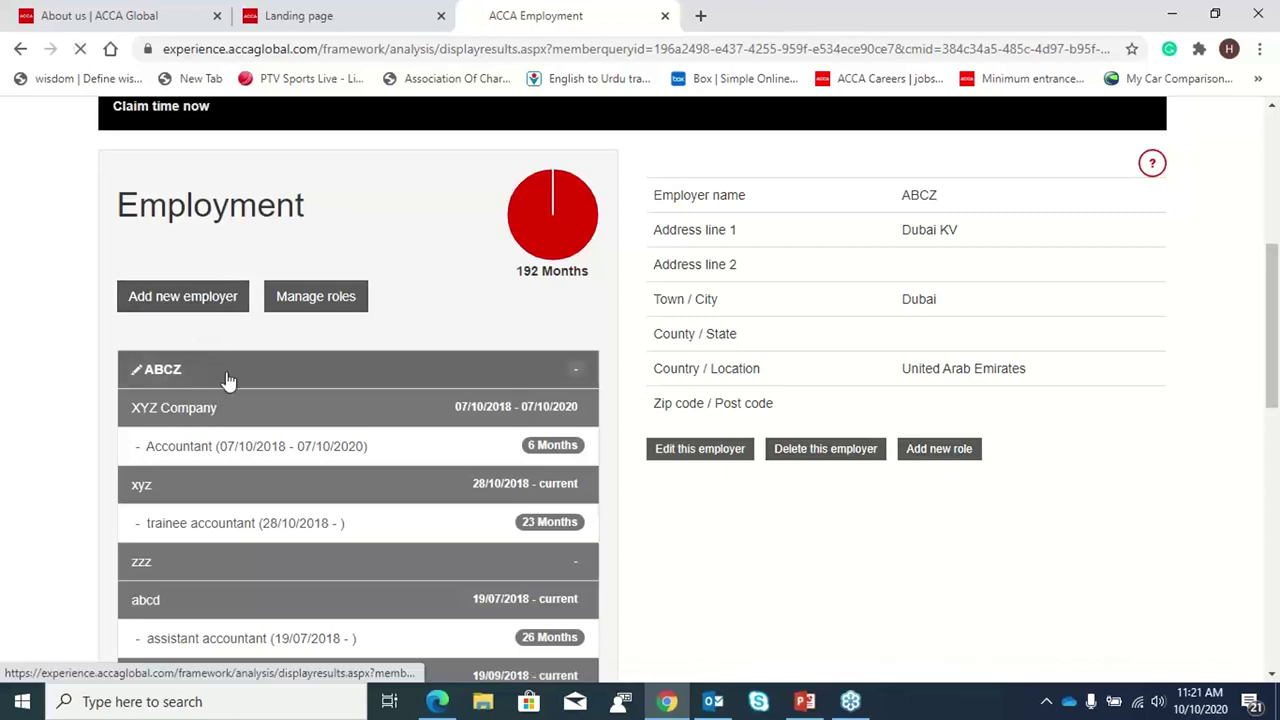
click(938, 449)
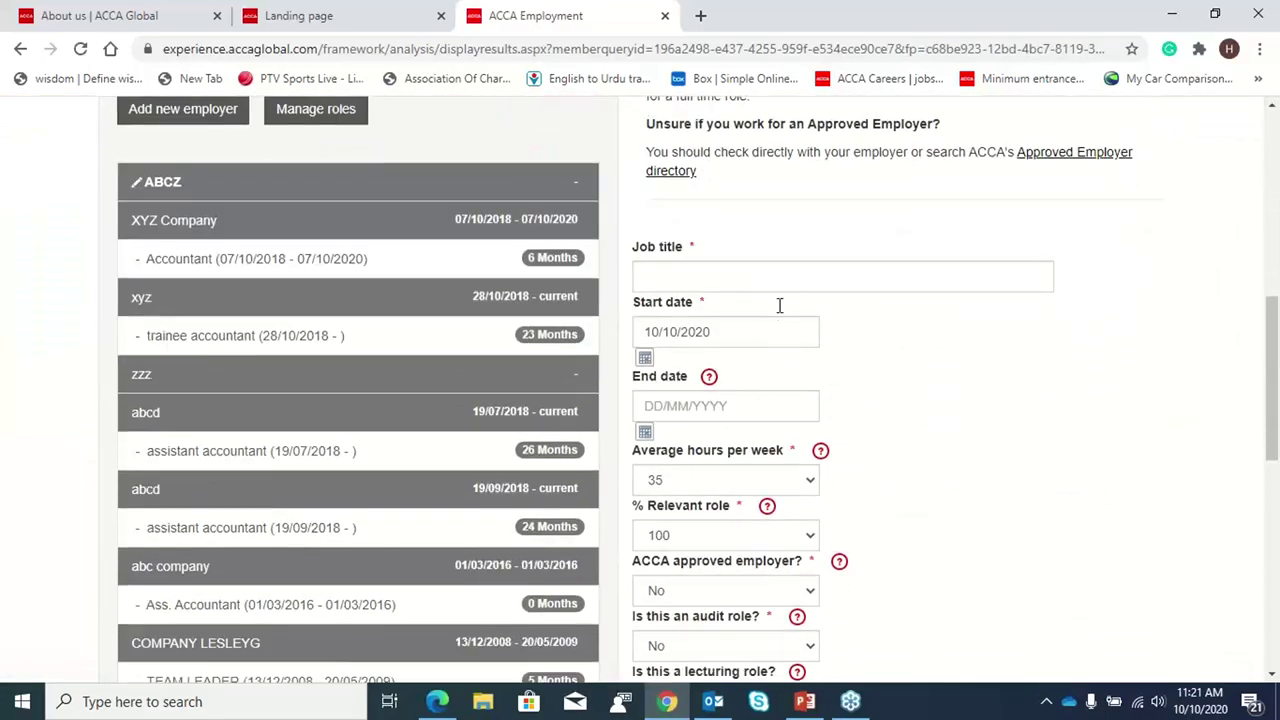
click(752, 281)
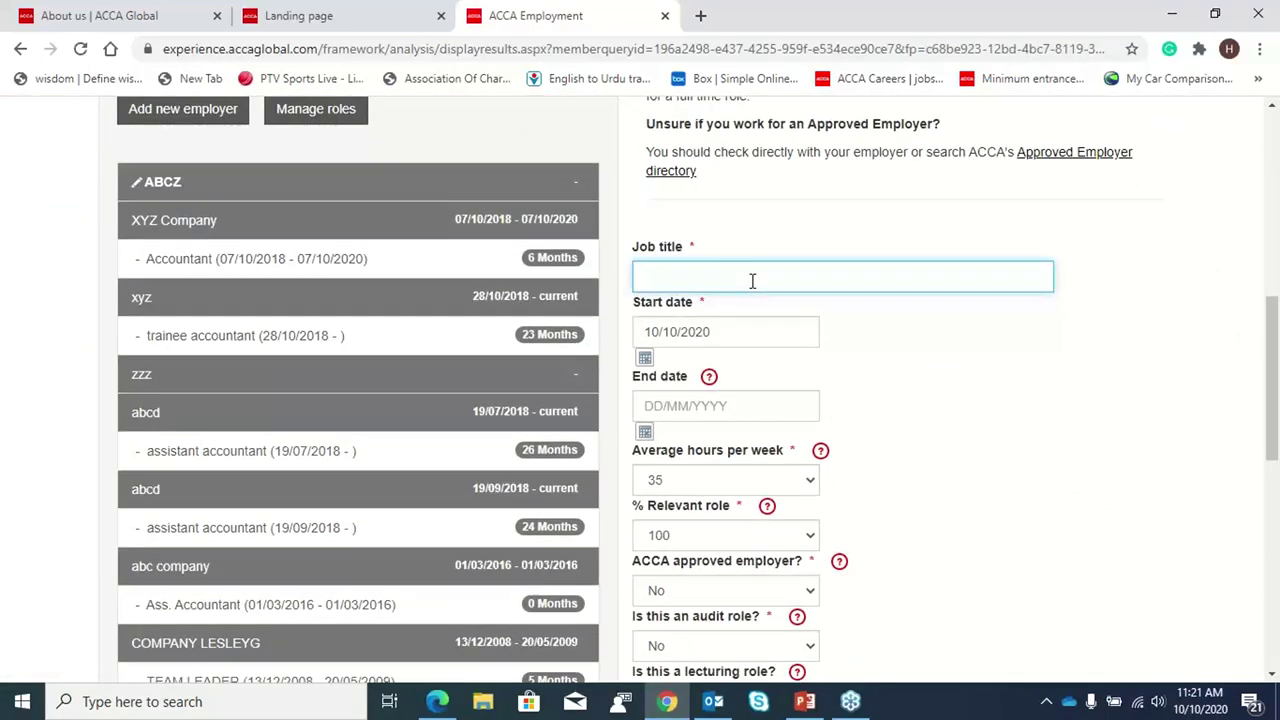
text(Finance Manger)
Set the role's start date to 10/10/2018 using the date picker
click(715, 333)
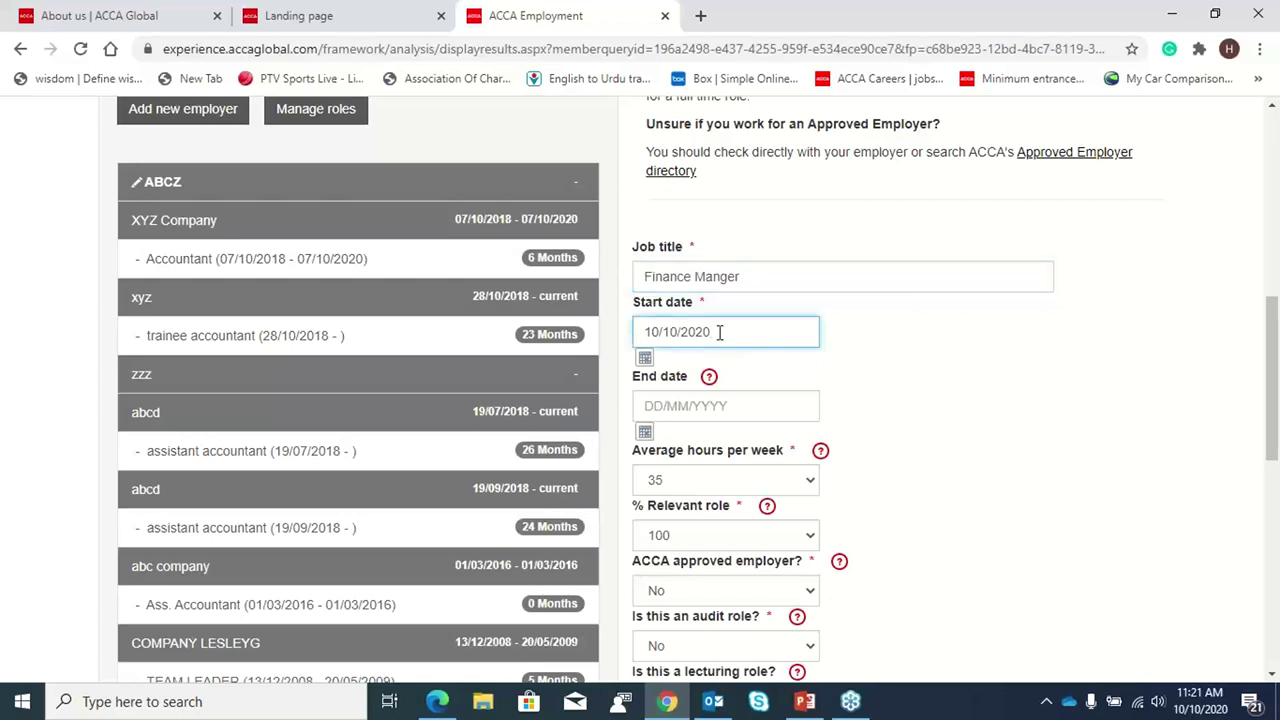
click(645, 357)
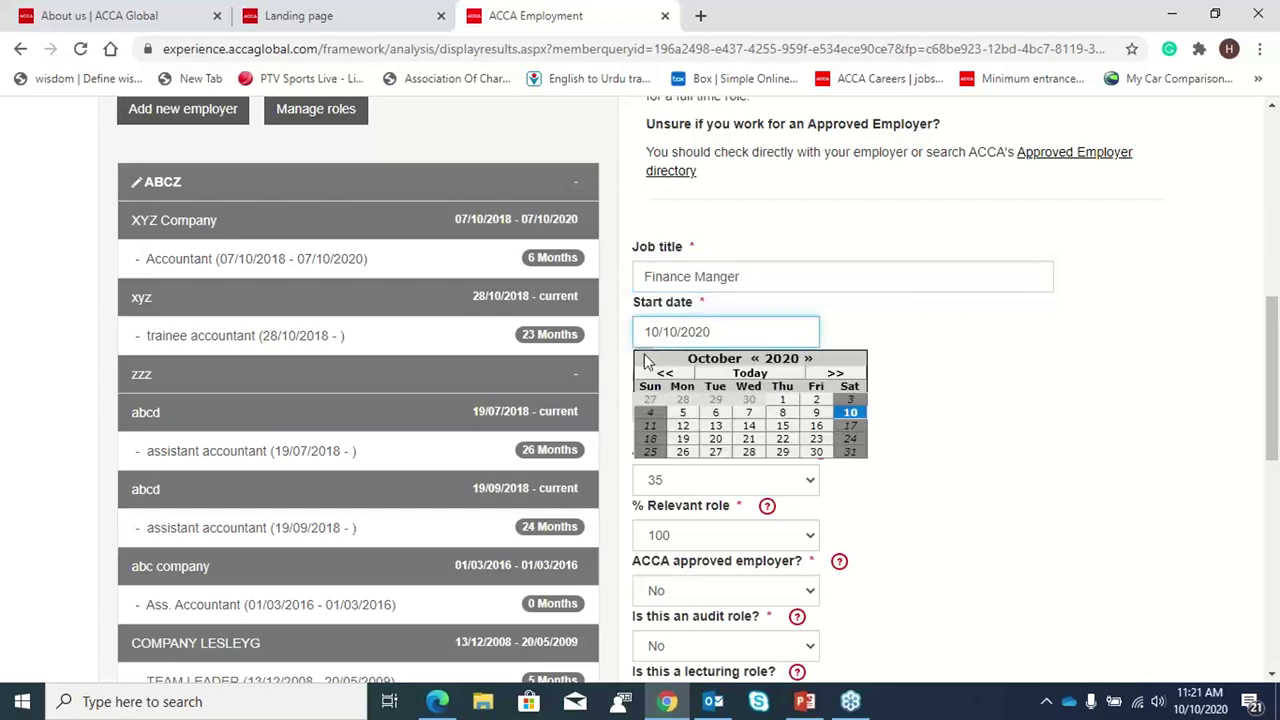
click(756, 359)
click(756, 359)
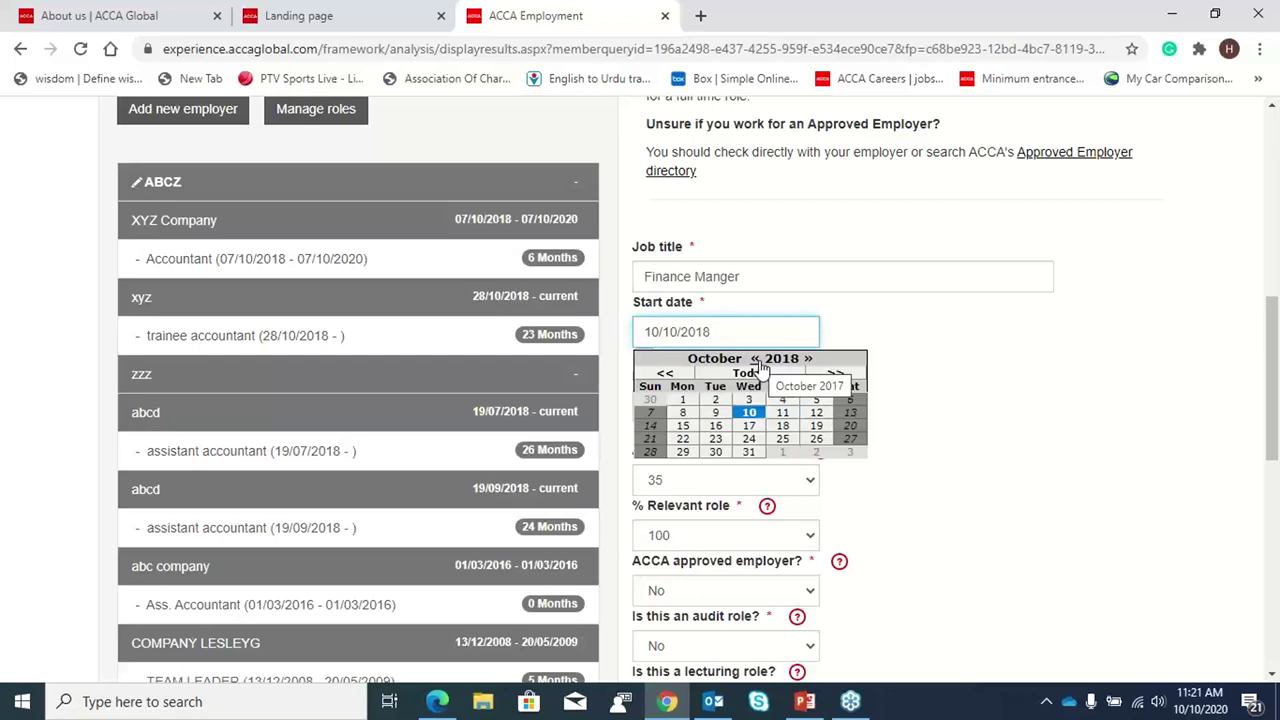
click(748, 415)
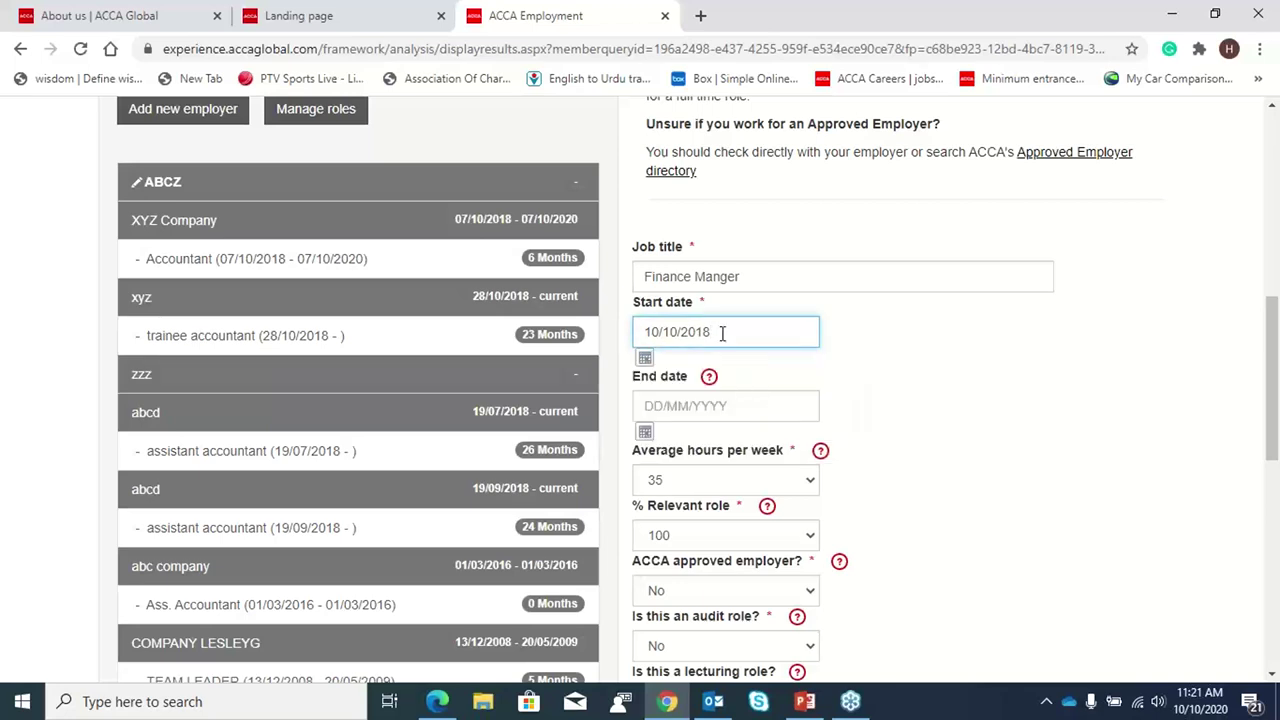
click(645, 358)
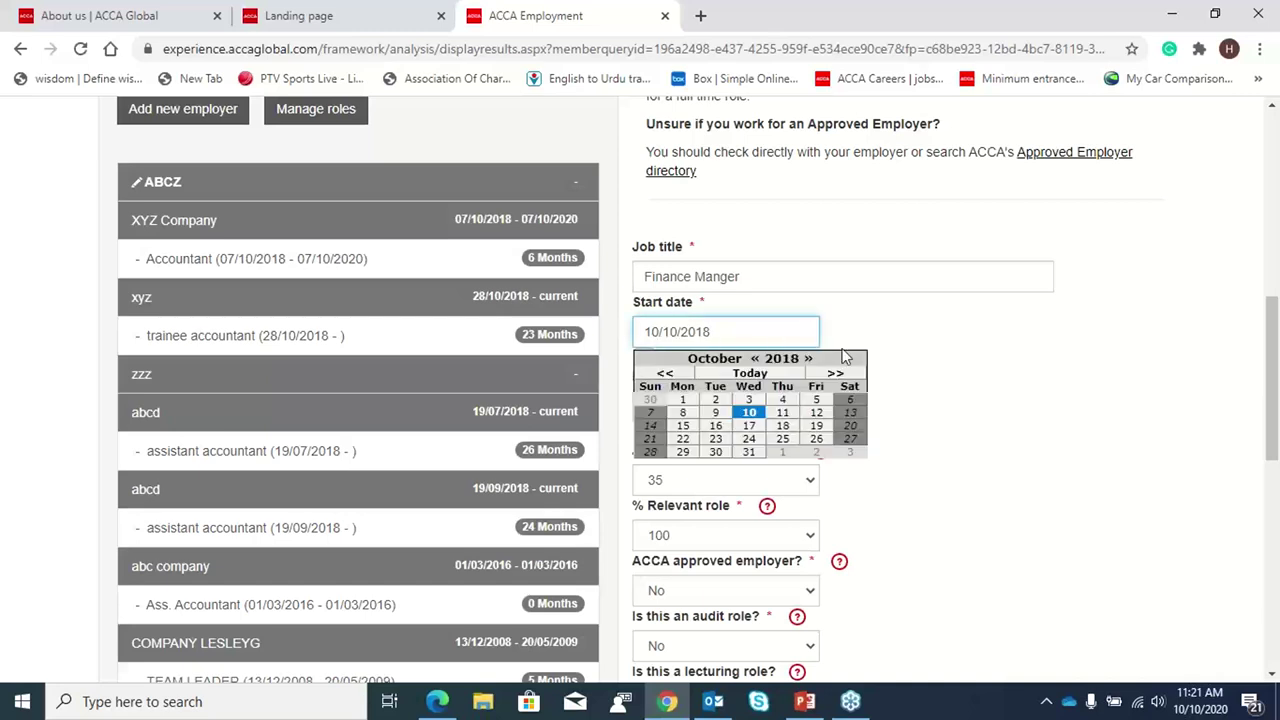
click(755, 367)
click(914, 326)
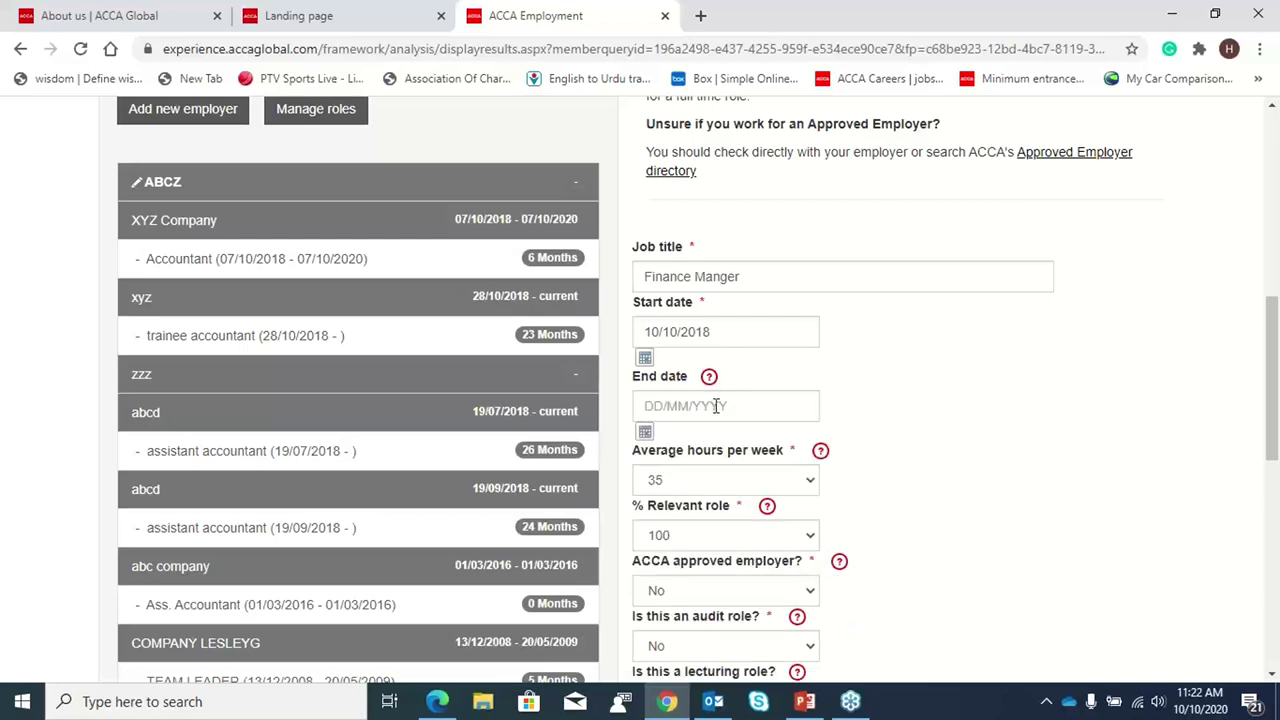
Set the role's end date to 08/10/2020 and its average hours per week to 20
click(645, 431)
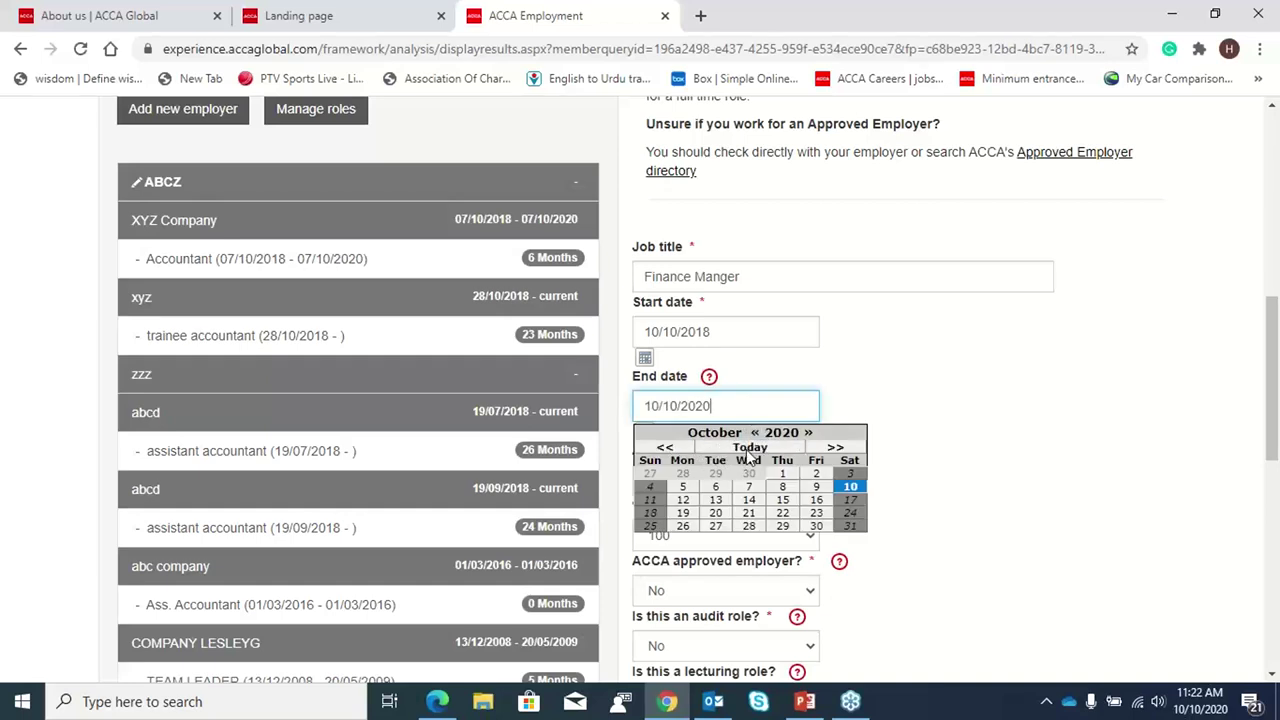
click(782, 487)
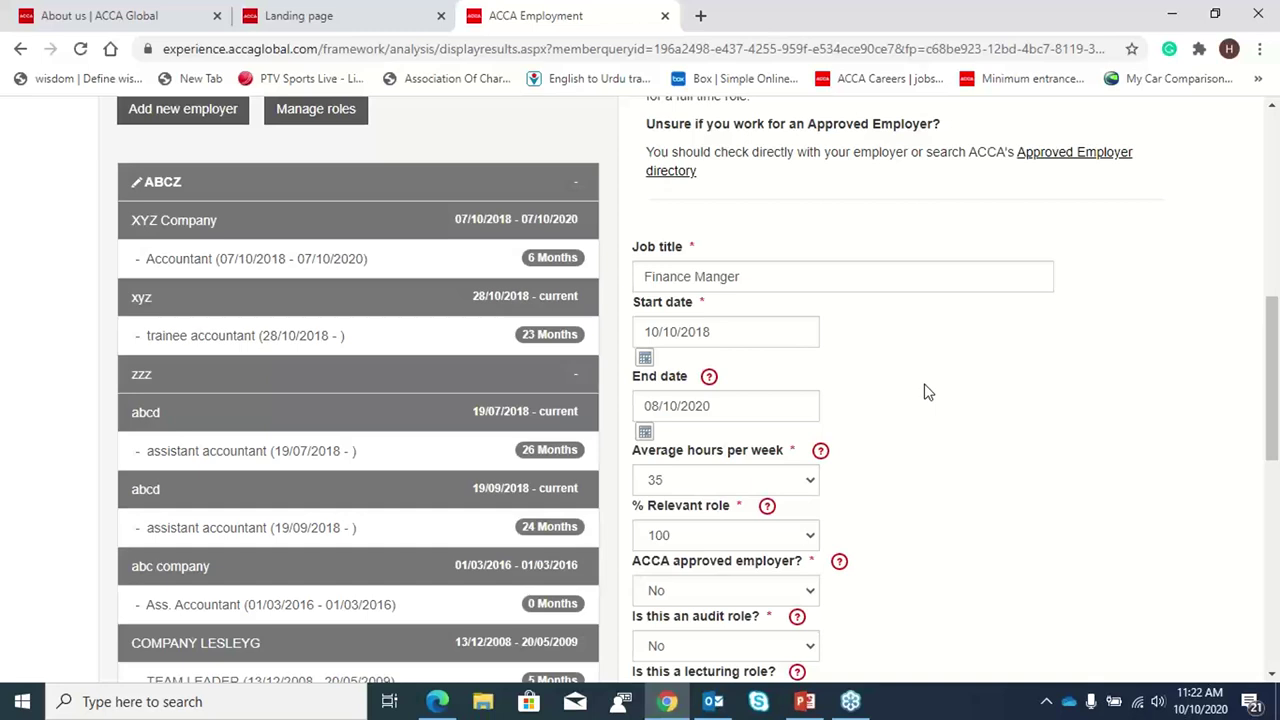
click(764, 480)
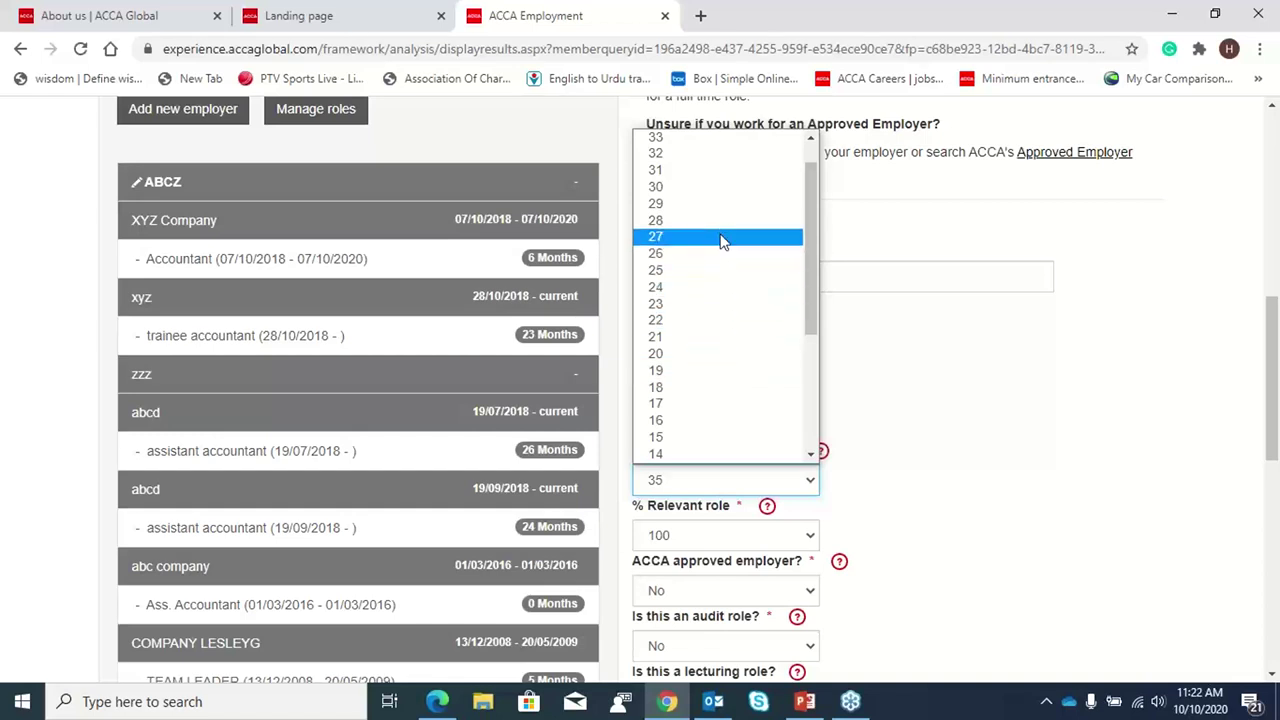
click(750, 354)
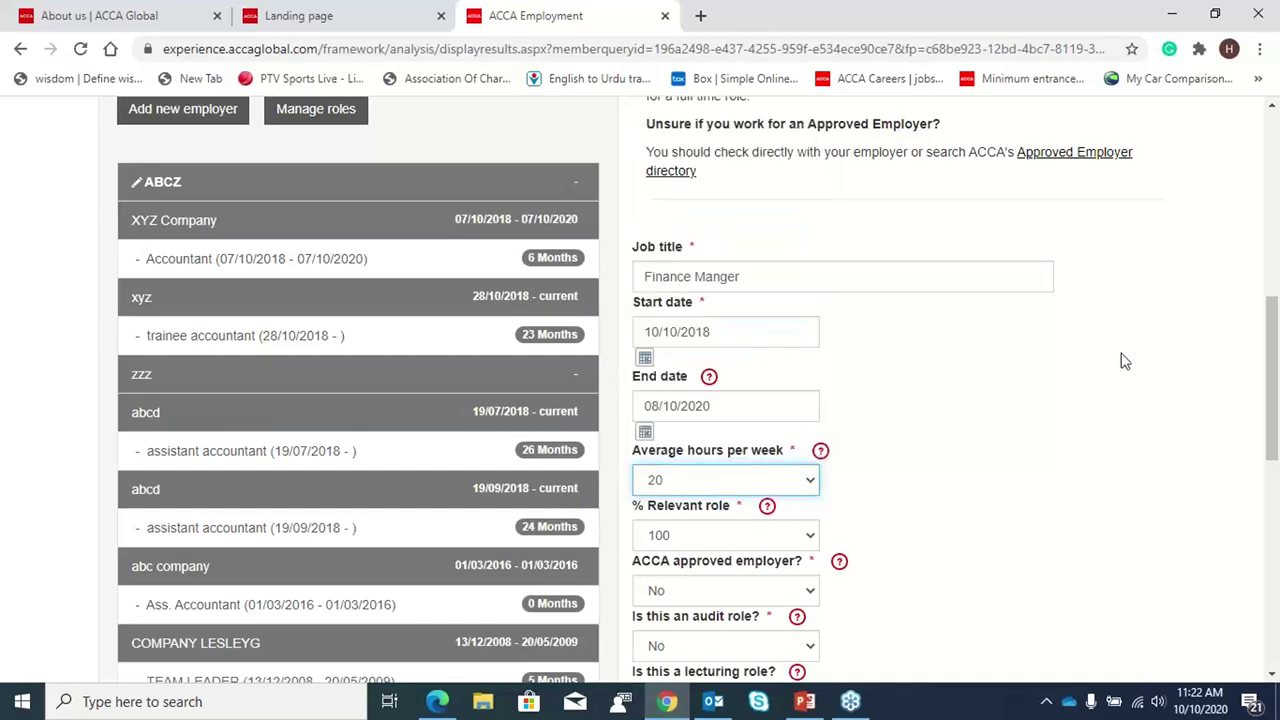
Set the role's relevant percentage to 50 and save the role
scroll(1120, 360, down, 1)
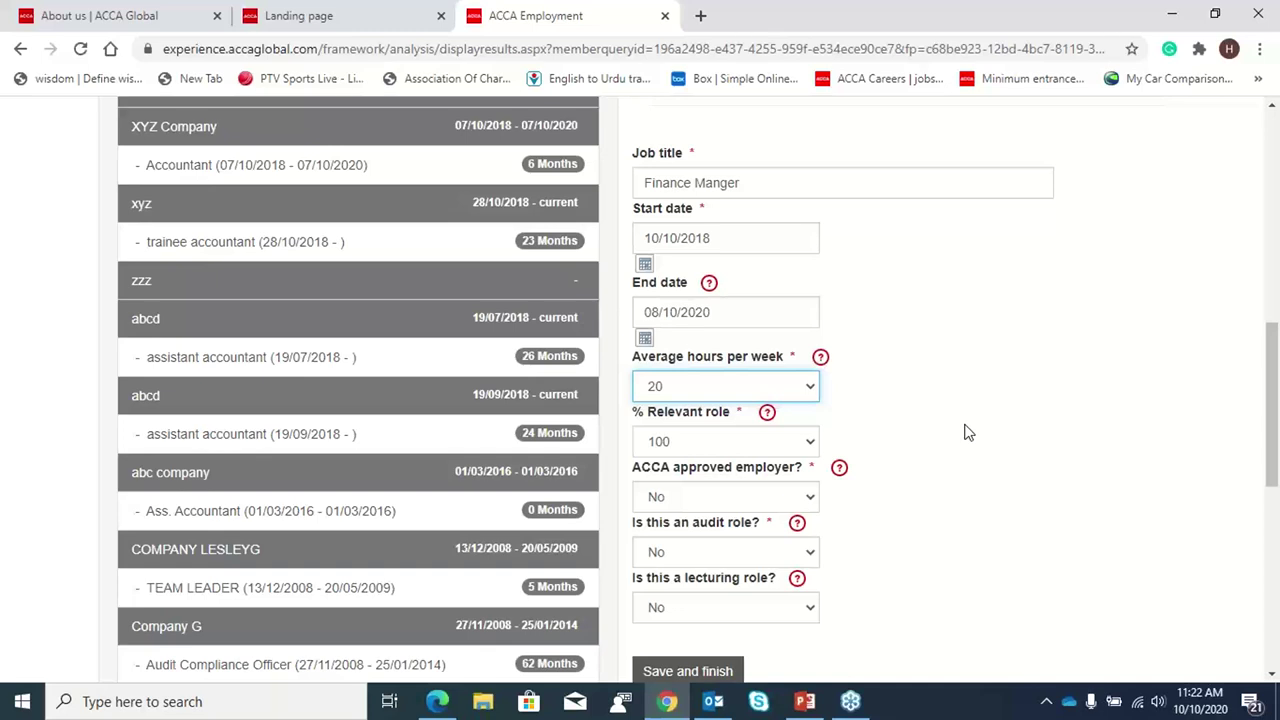
click(787, 452)
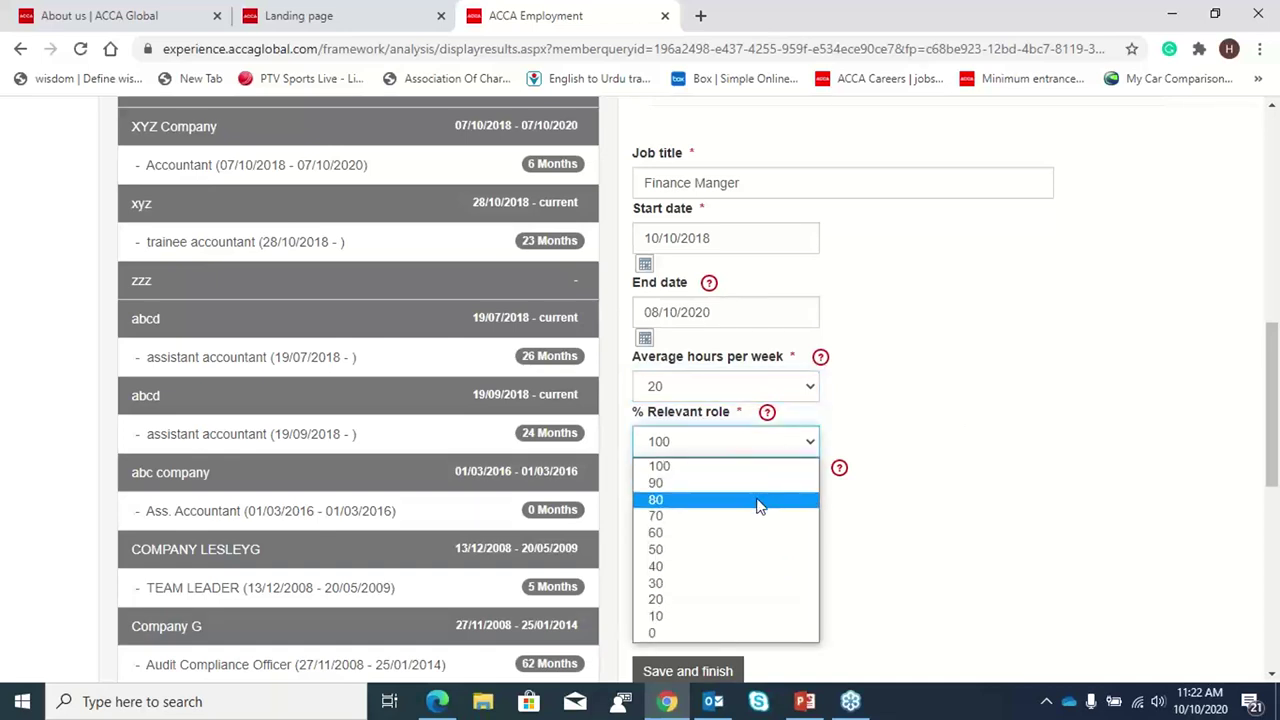
click(740, 553)
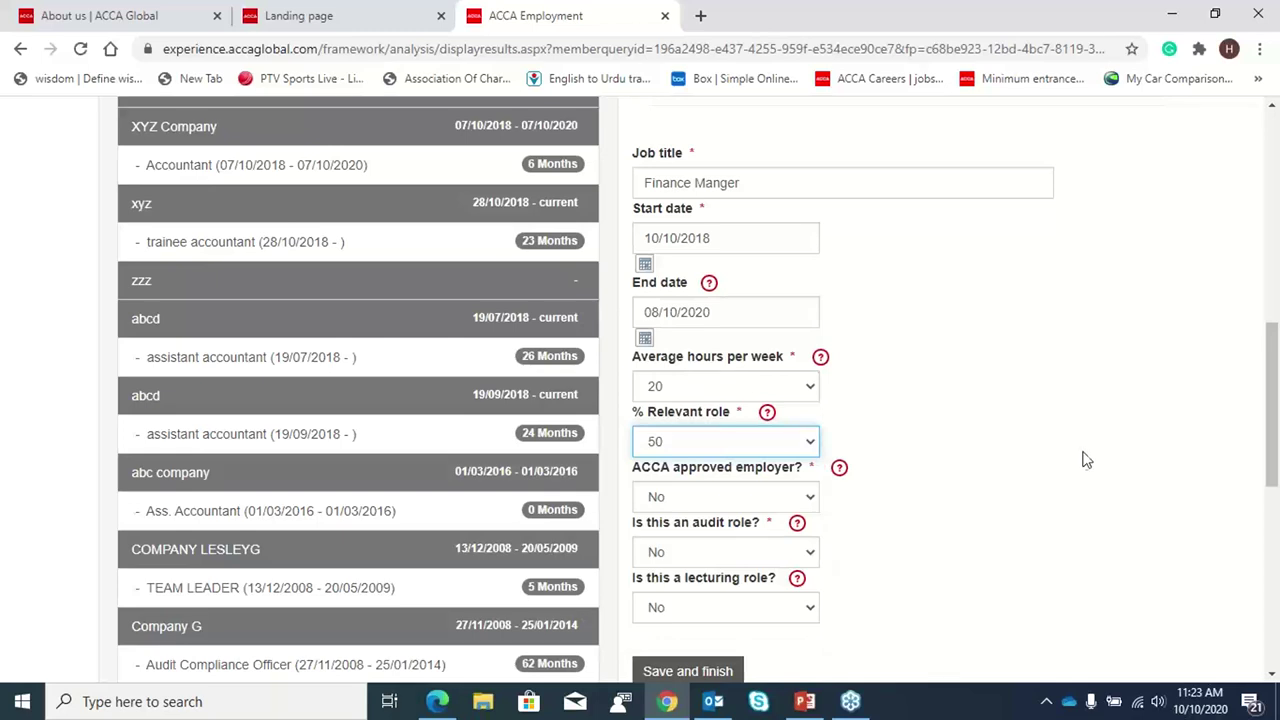
scroll(1086, 451, down, 1)
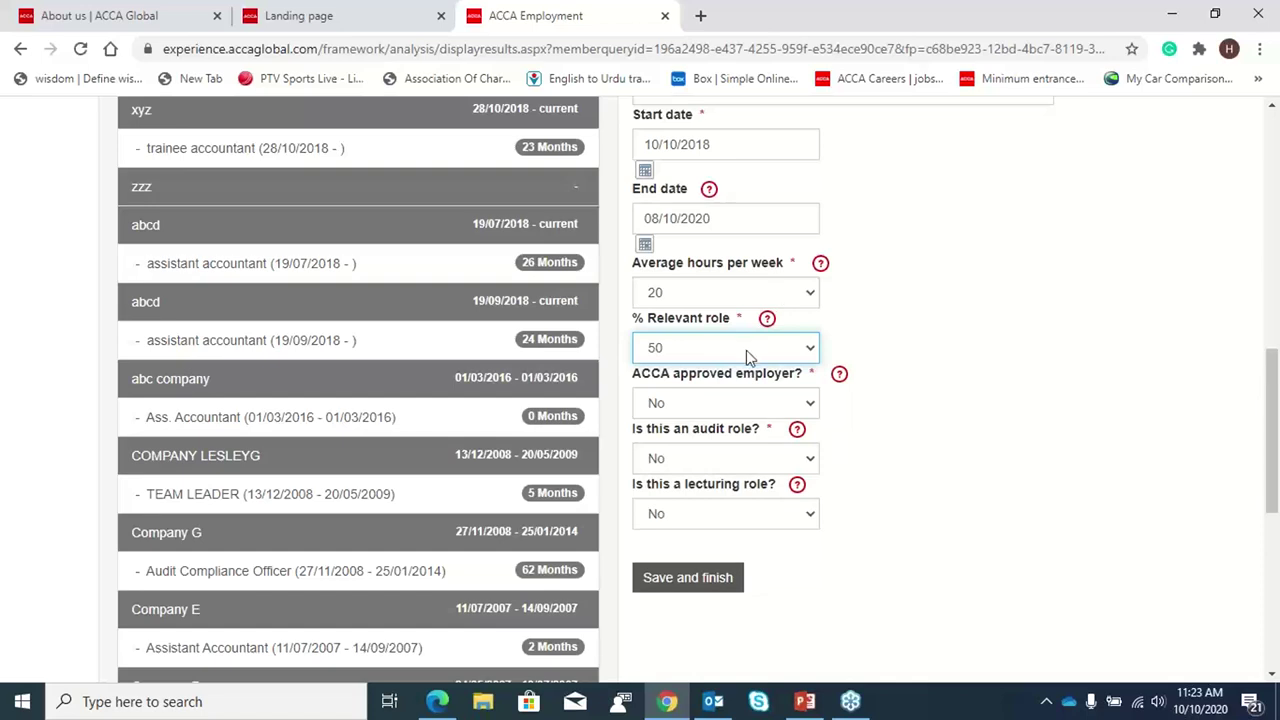
scroll(700, 450, down, 1)
click(688, 486)
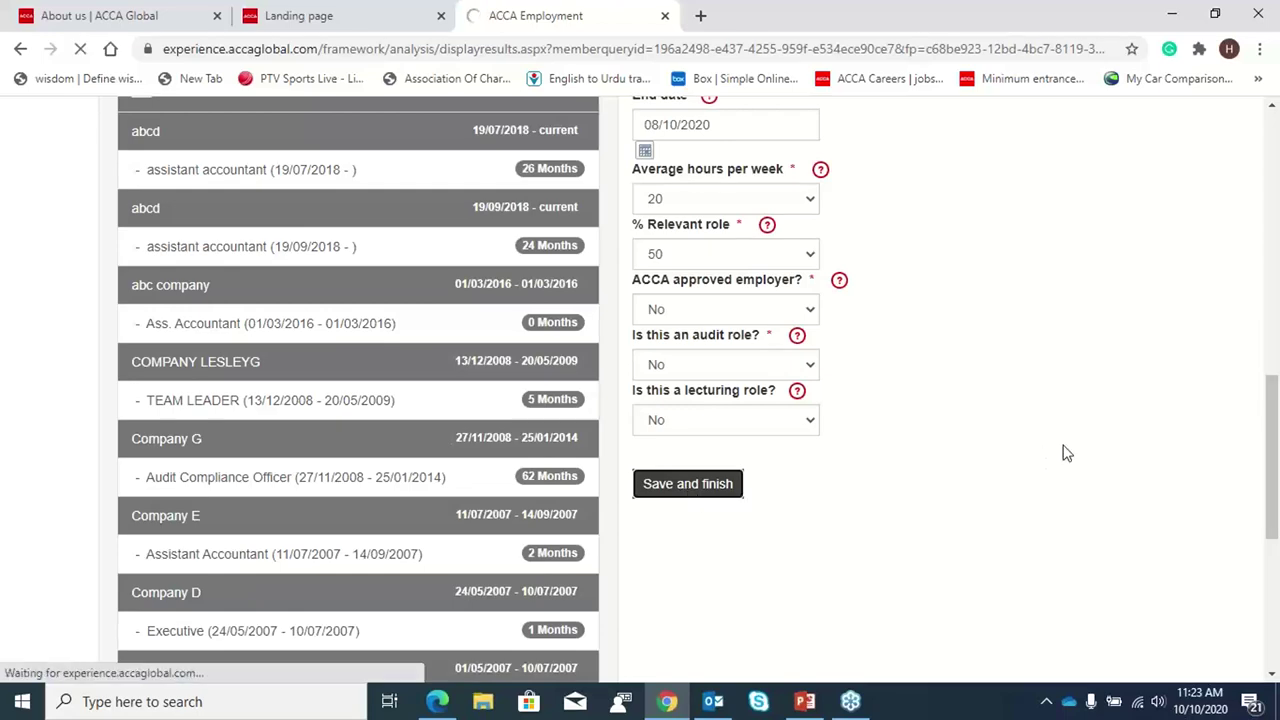
Review the months credited to the ABCZ role and the other entries in the employment list
scroll(860, 371, down, 4)
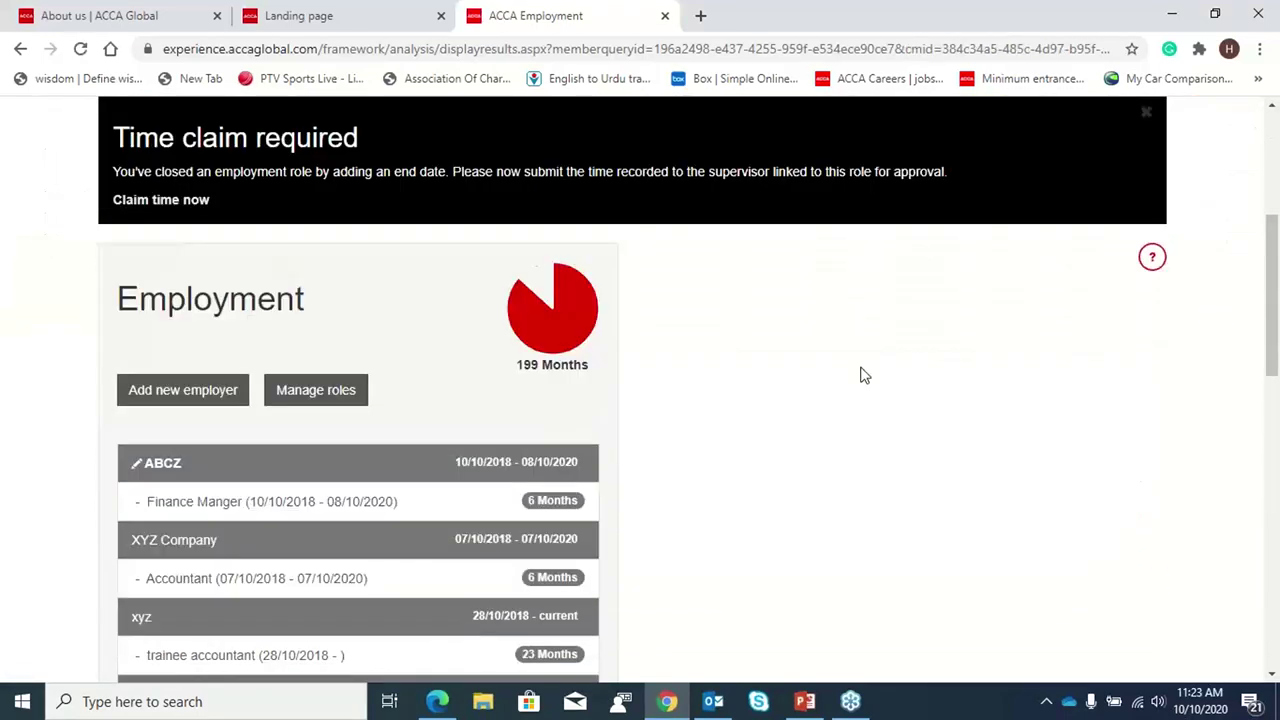
scroll(865, 375, down, 1)
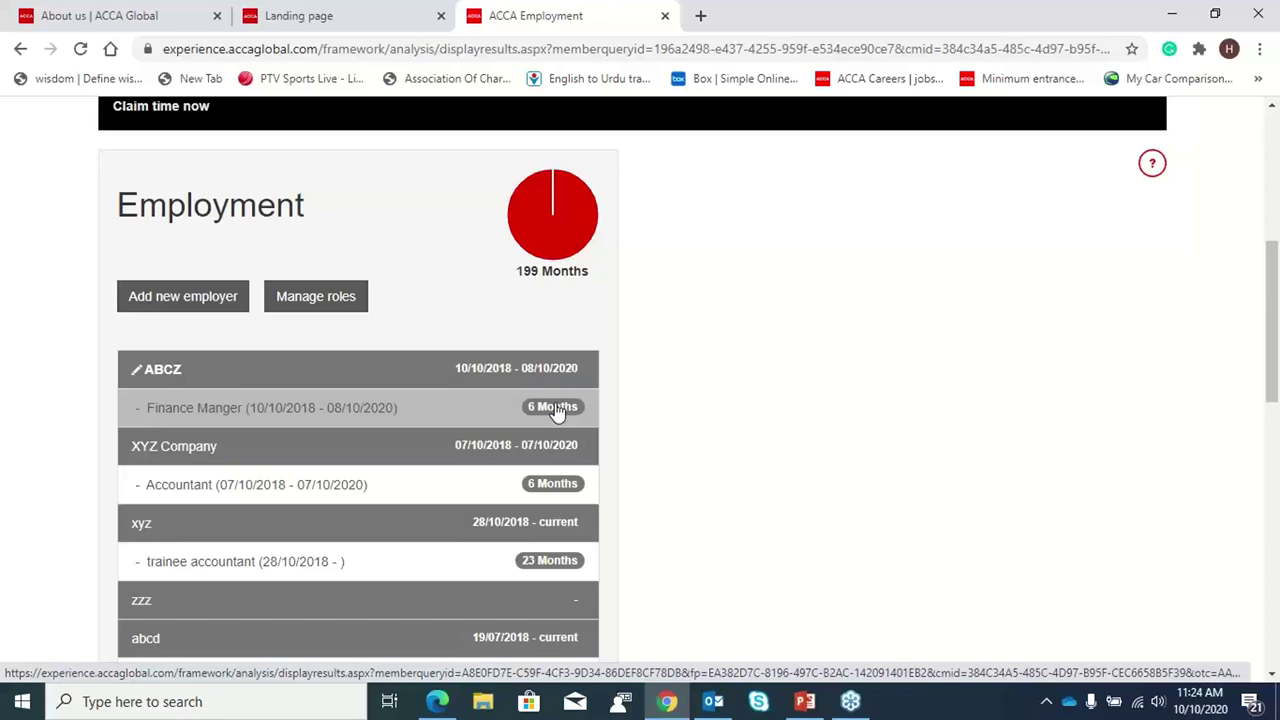
scroll(558, 410, down, 5)
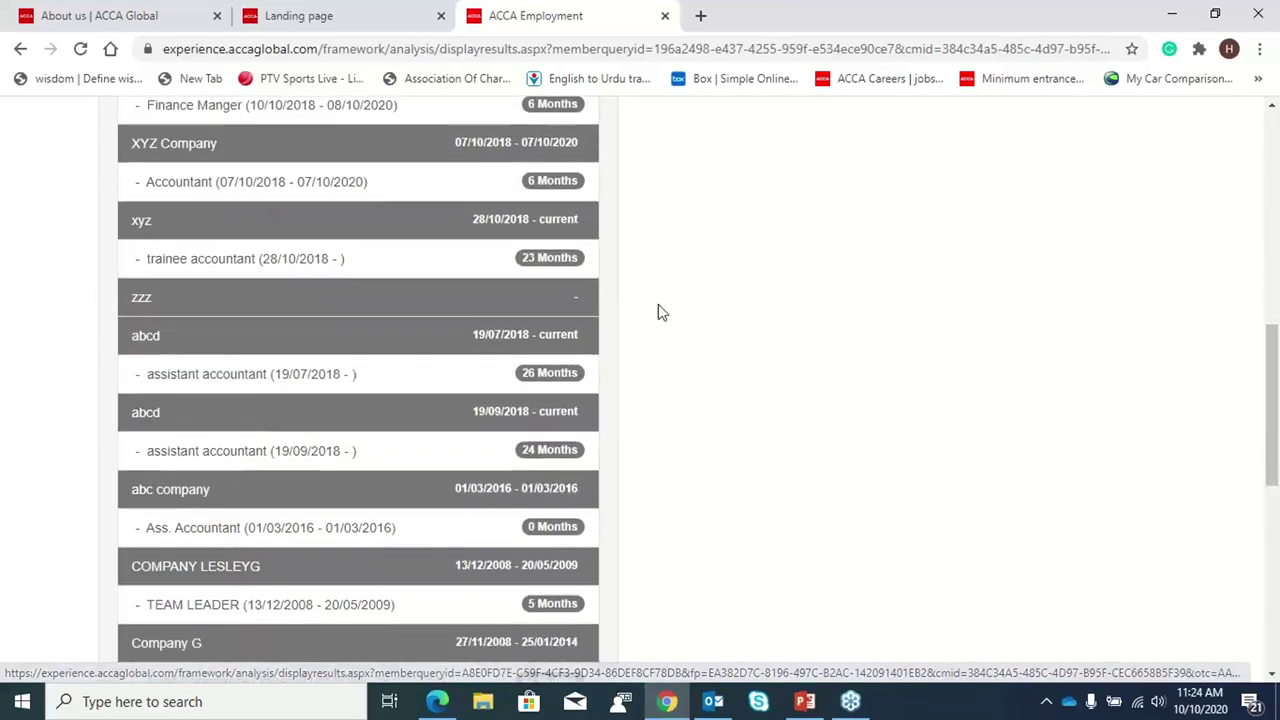
Open the ABCZ Finance Manger role and examine its options for adding a practical experience supervisor
scroll(716, 384, down, 2)
scroll(716, 384, up, 6)
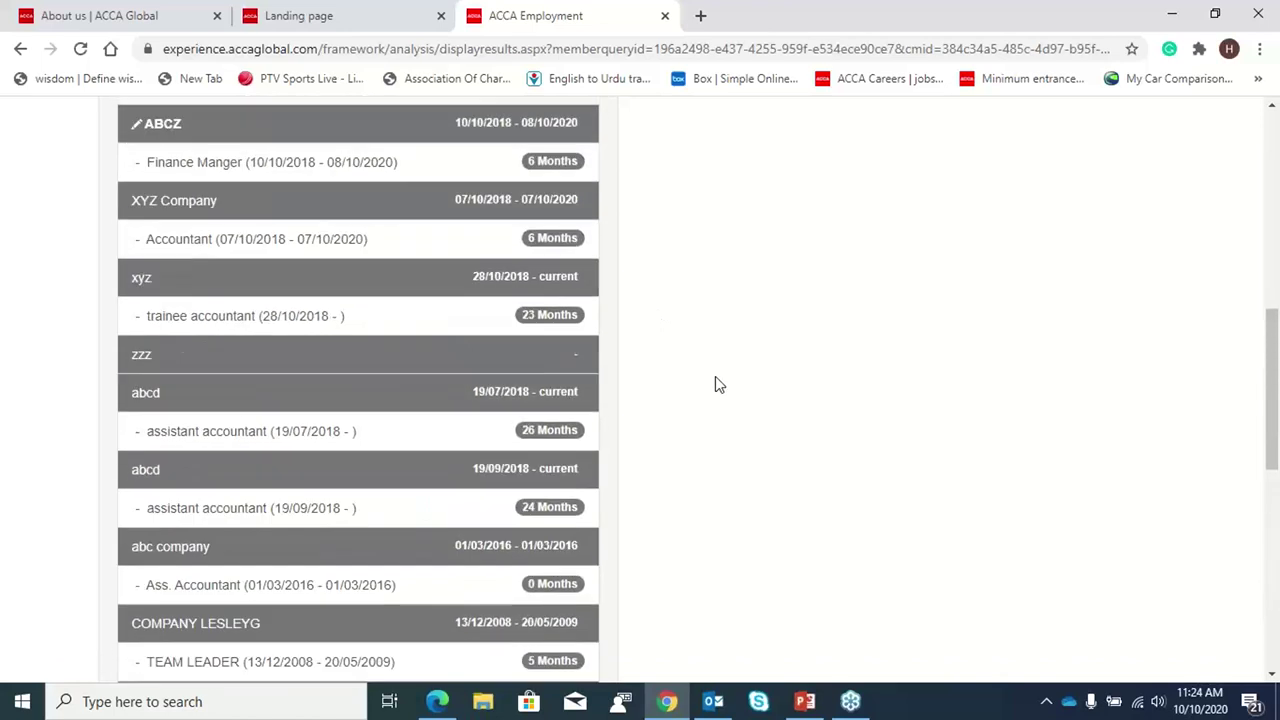
scroll(716, 384, up, 1)
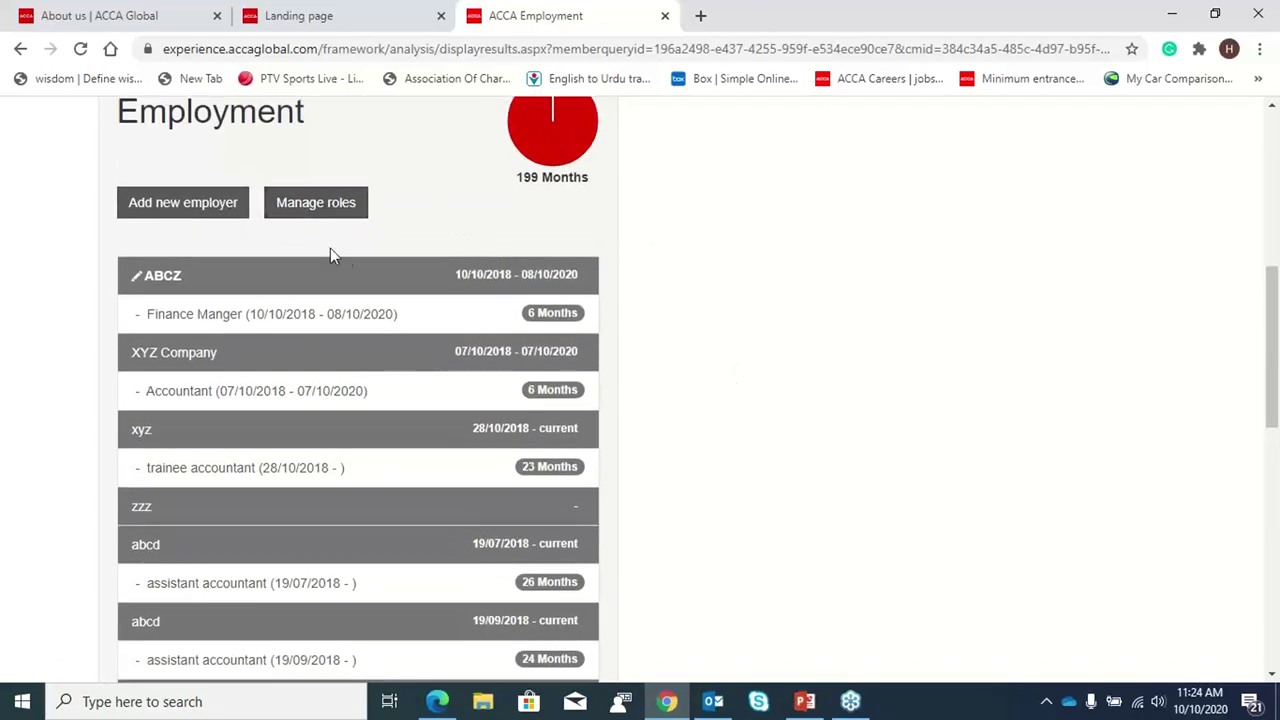
click(545, 316)
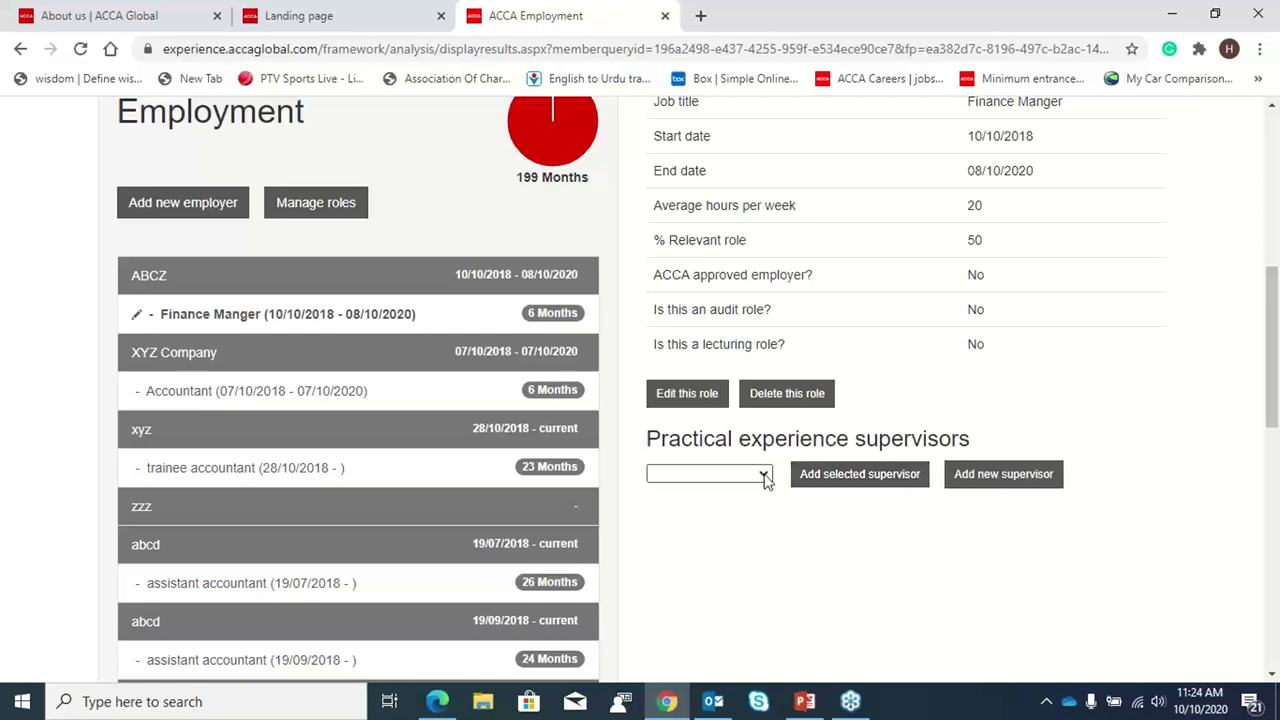
click(720, 474)
click(334, 509)
scroll(334, 509, down, 5)
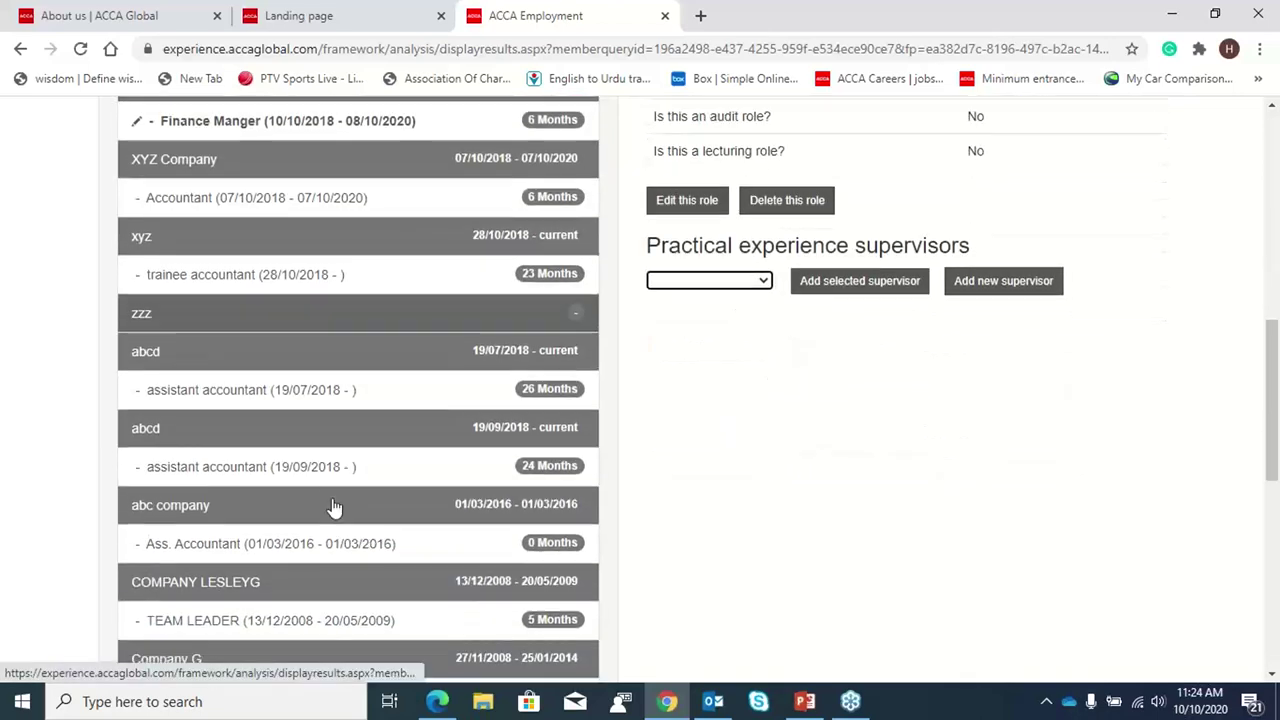
scroll(480, 463, down, 2)
scroll(774, 451, up, 5)
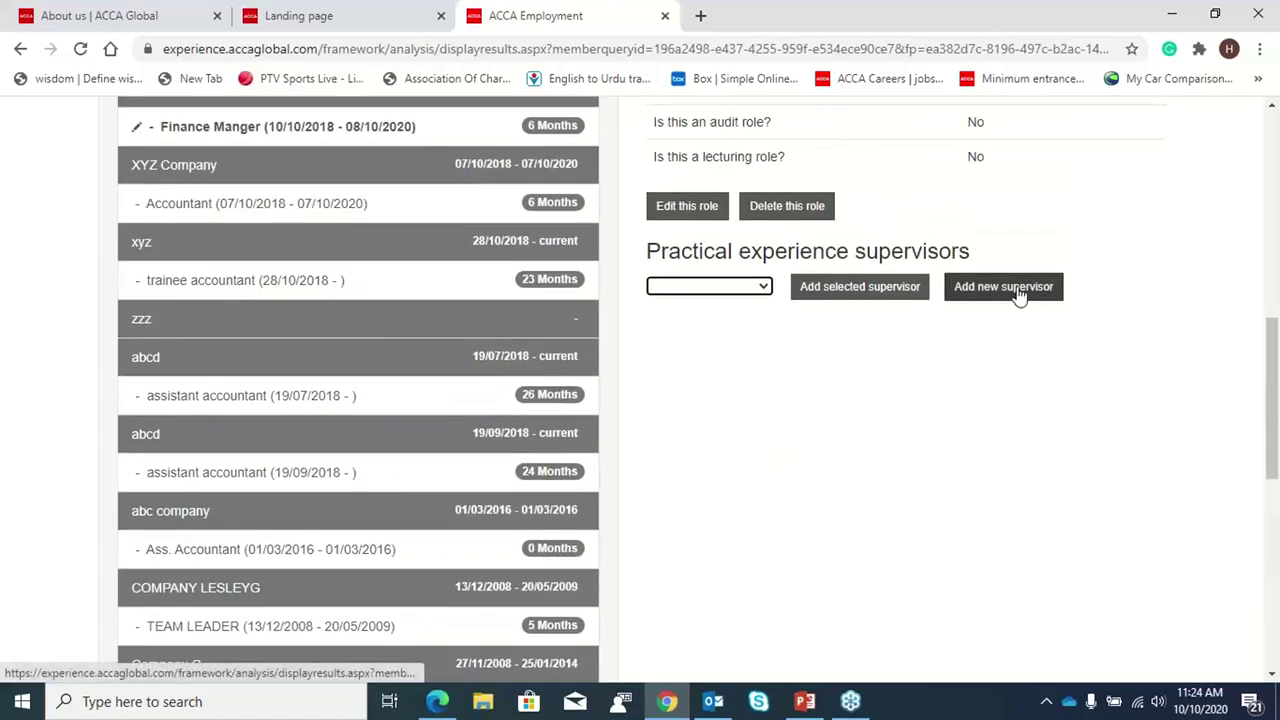
Switch to the ACCA PER policy presentation in PowerPoint and start the slide show from slide 12, Performance objectives
click(806, 701)
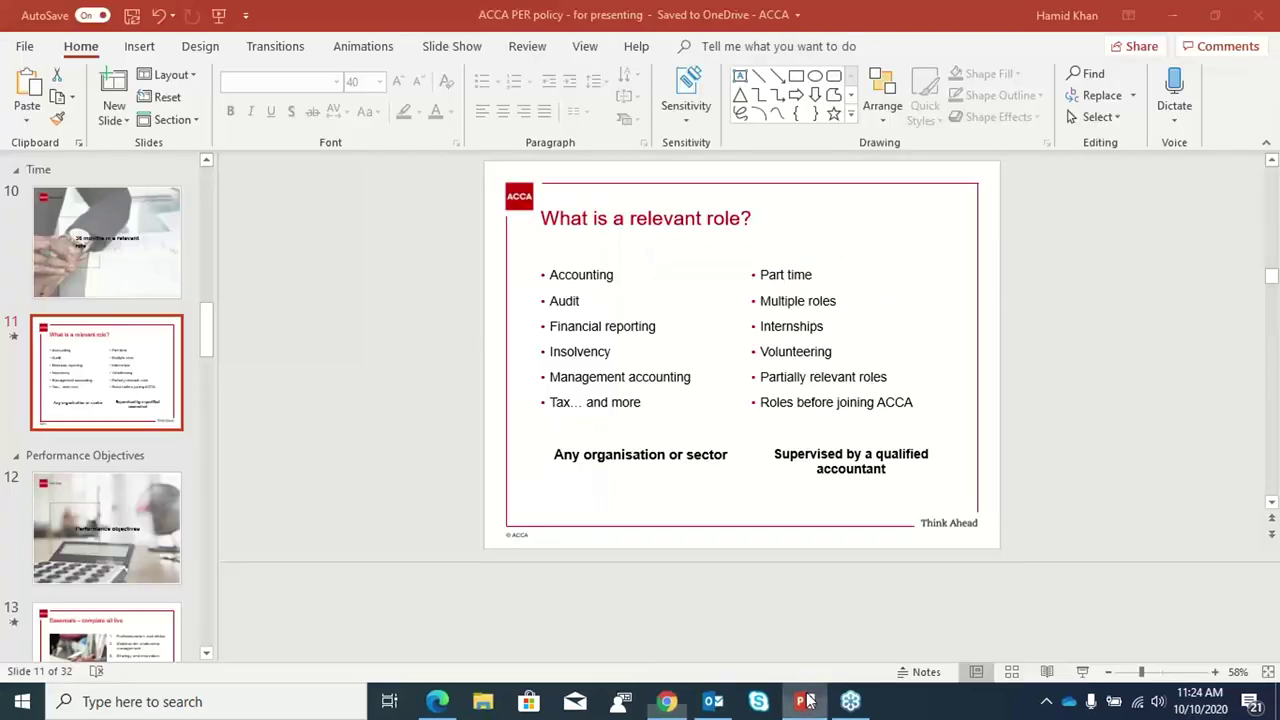
click(148, 540)
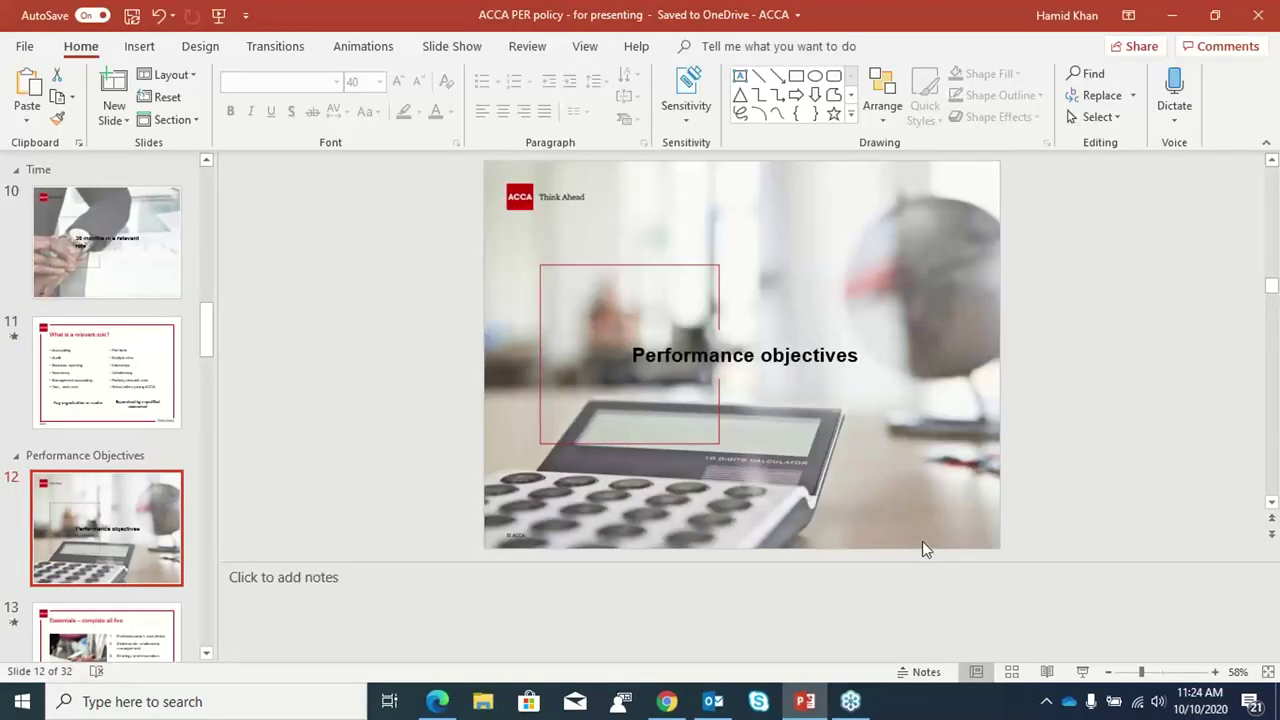
click(1082, 671)
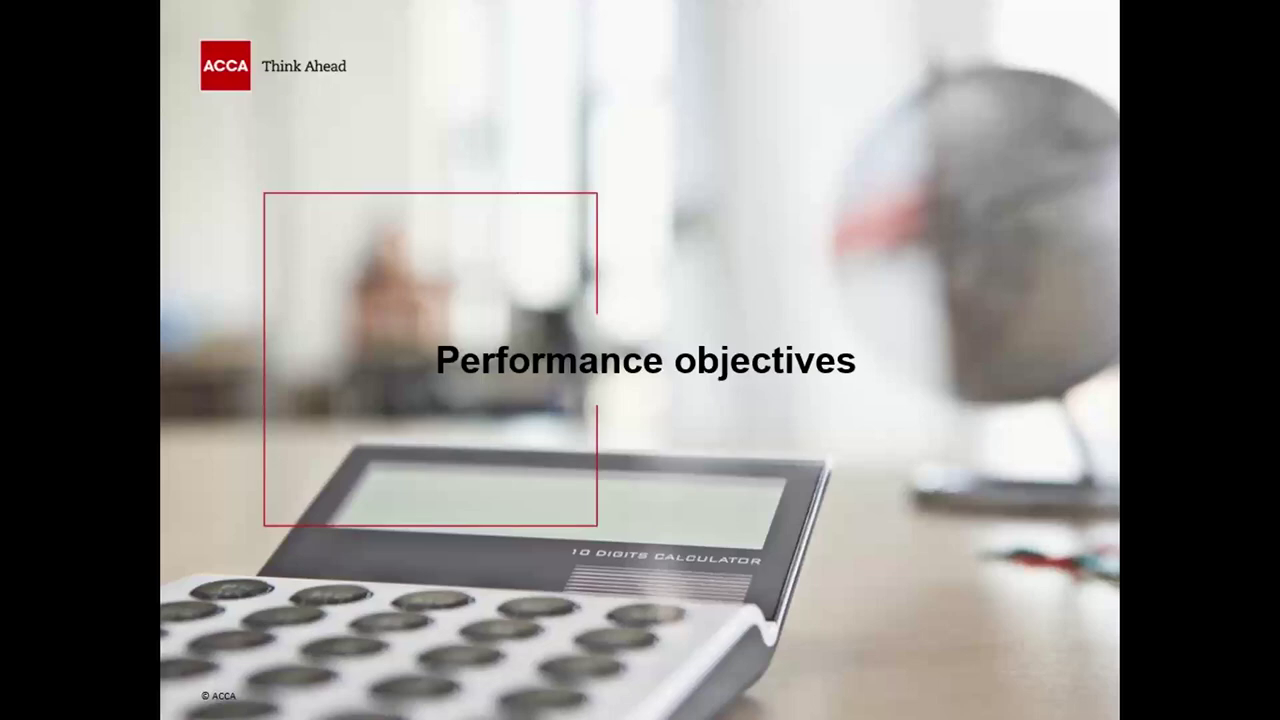
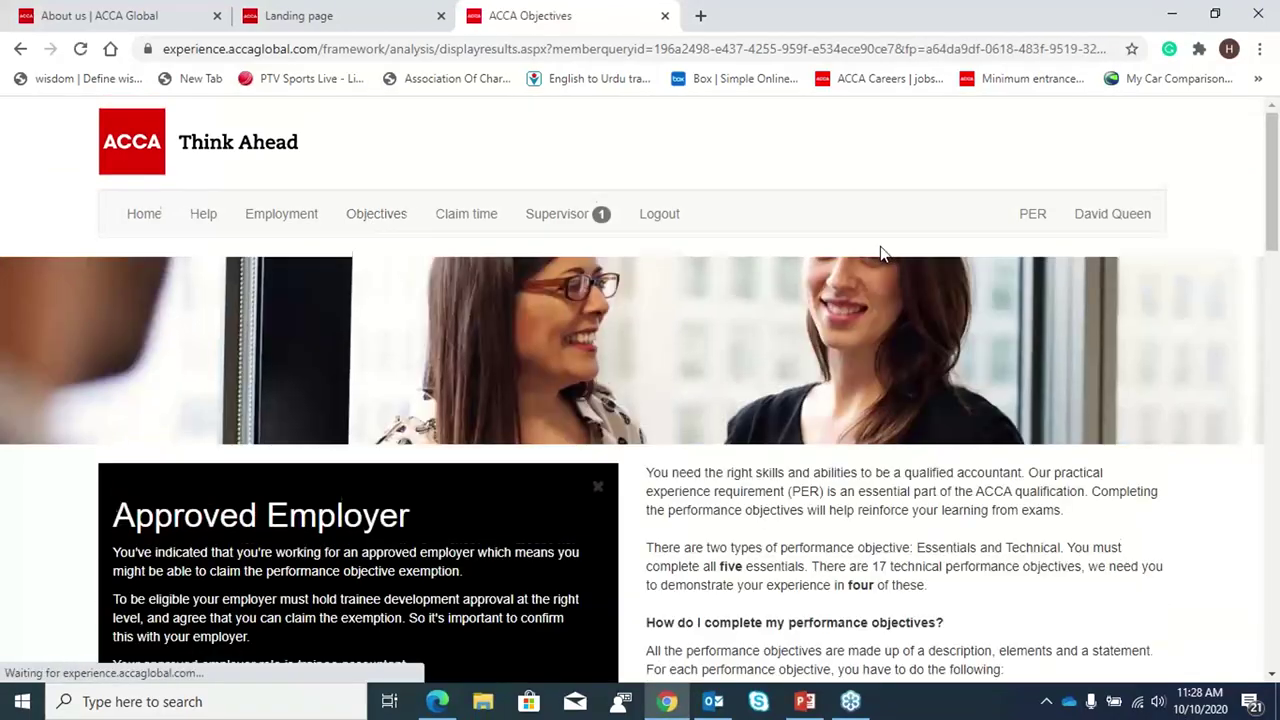
Review the essential and technical performance objectives with their statuses and the approved employer notice on the objectives page
scroll(880, 246, down, 5)
scroll(880, 250, down, 4)
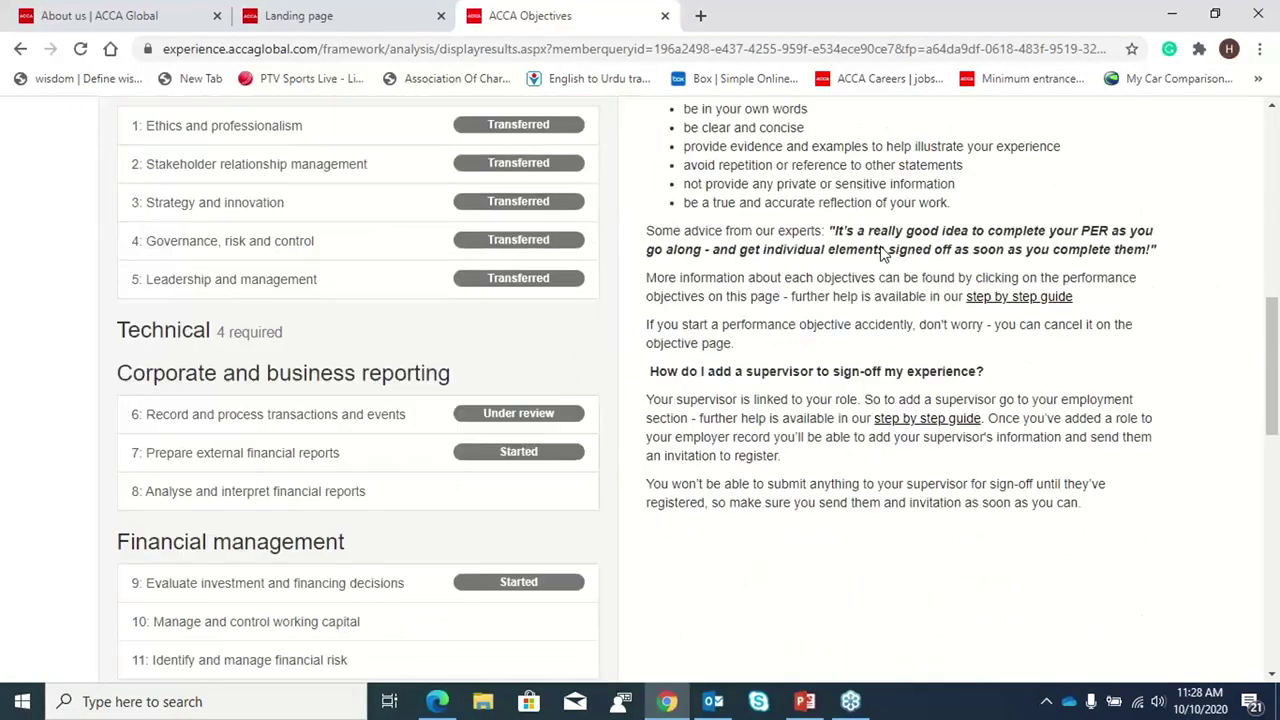
scroll(434, 274, up, 3)
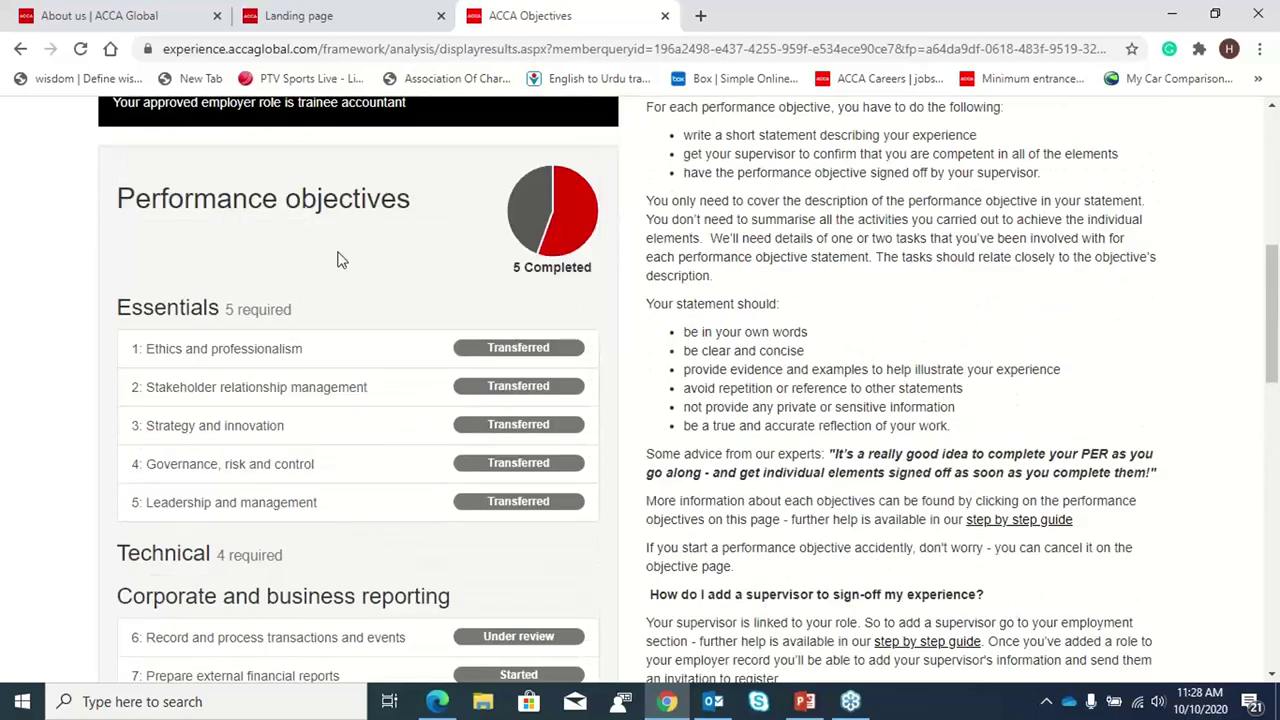
scroll(391, 260, up, 4)
scroll(400, 266, up, 3)
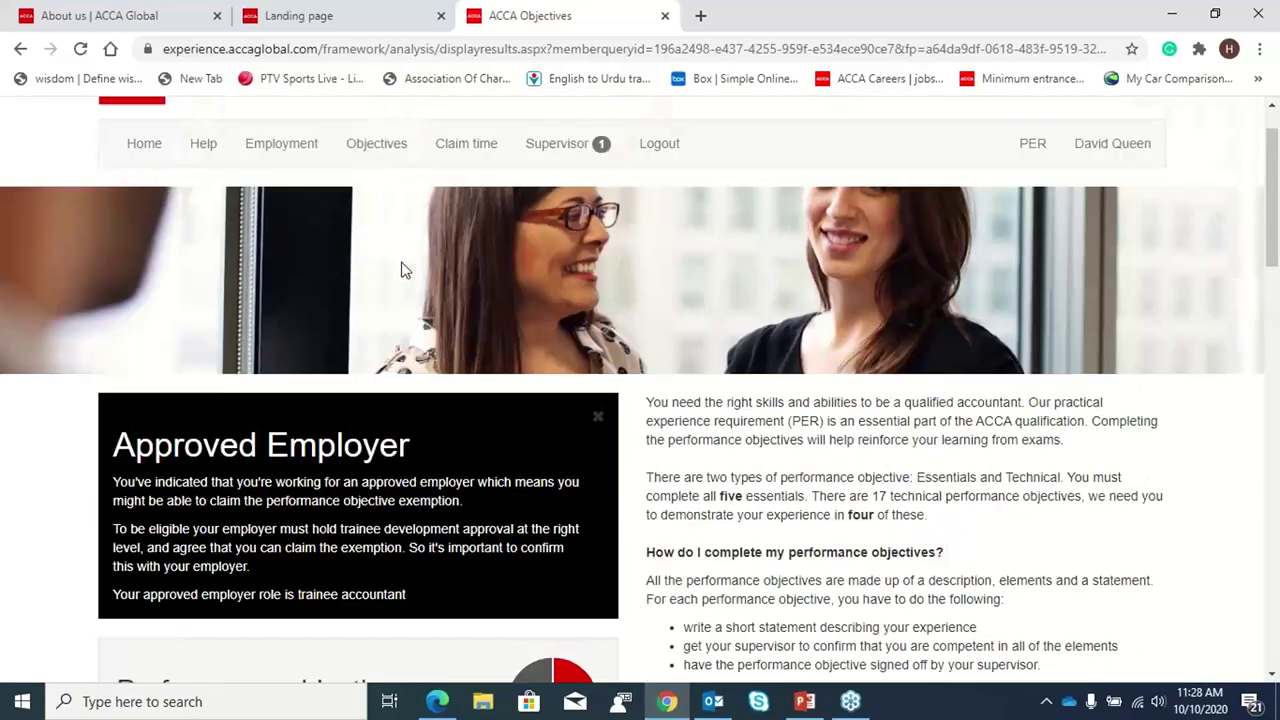
scroll(417, 277, down, 4)
scroll(417, 277, down, 1)
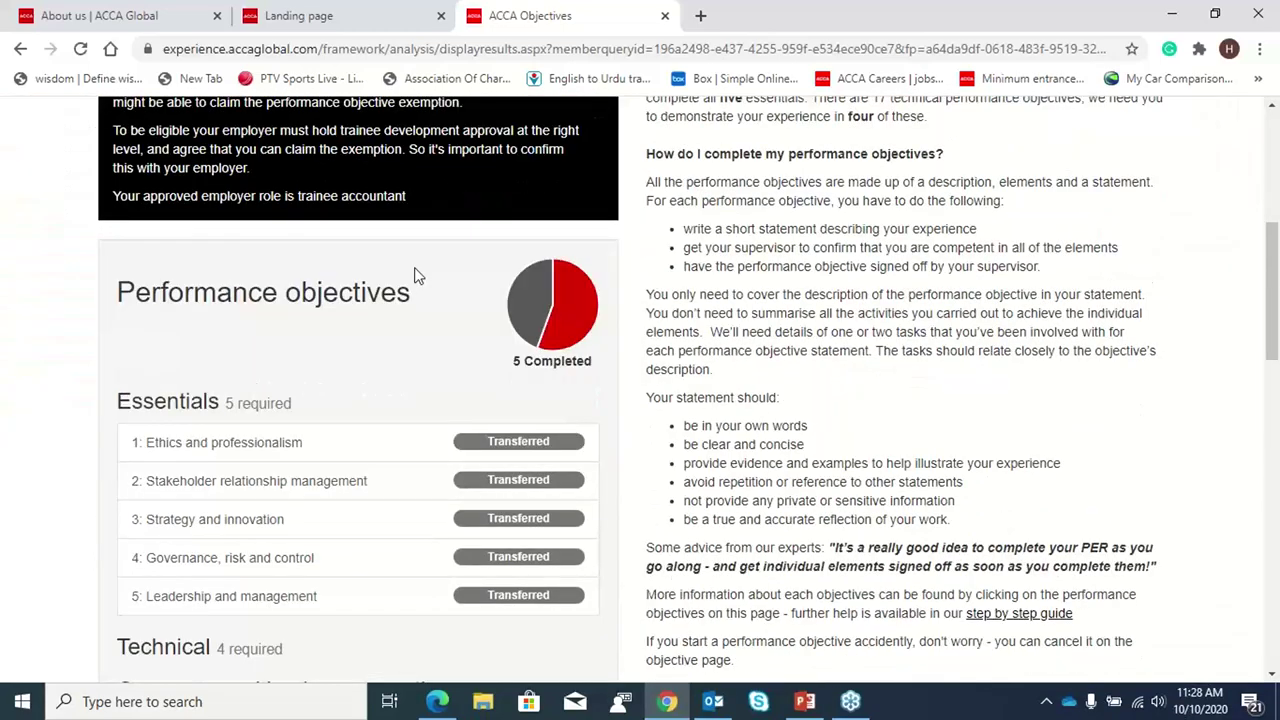
scroll(520, 438, up, 1)
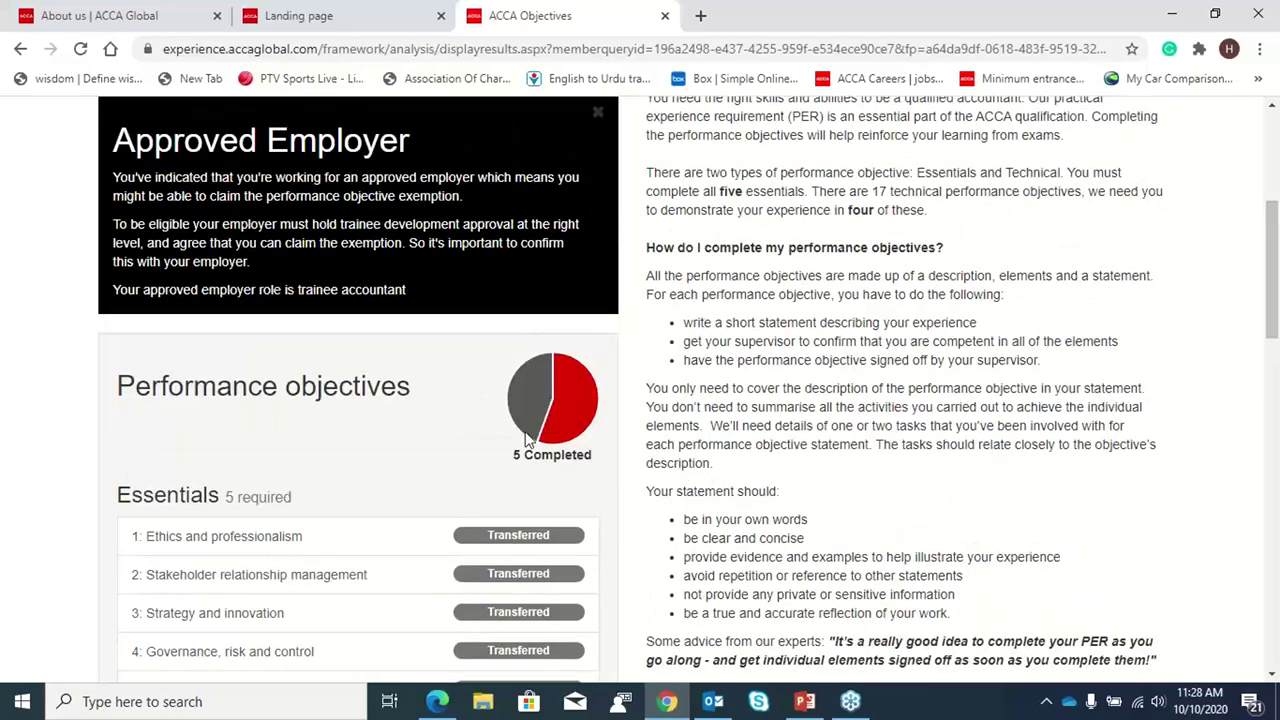
scroll(530, 430, down, 2)
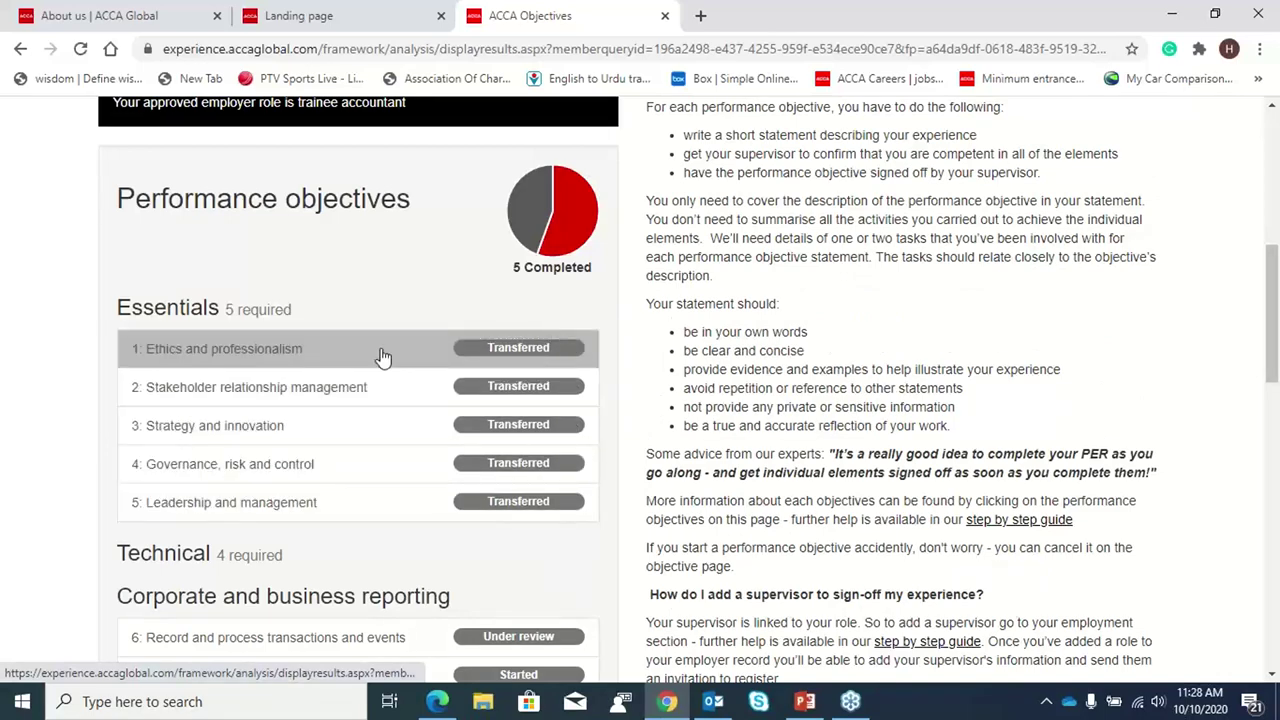
scroll(455, 470, down, 3)
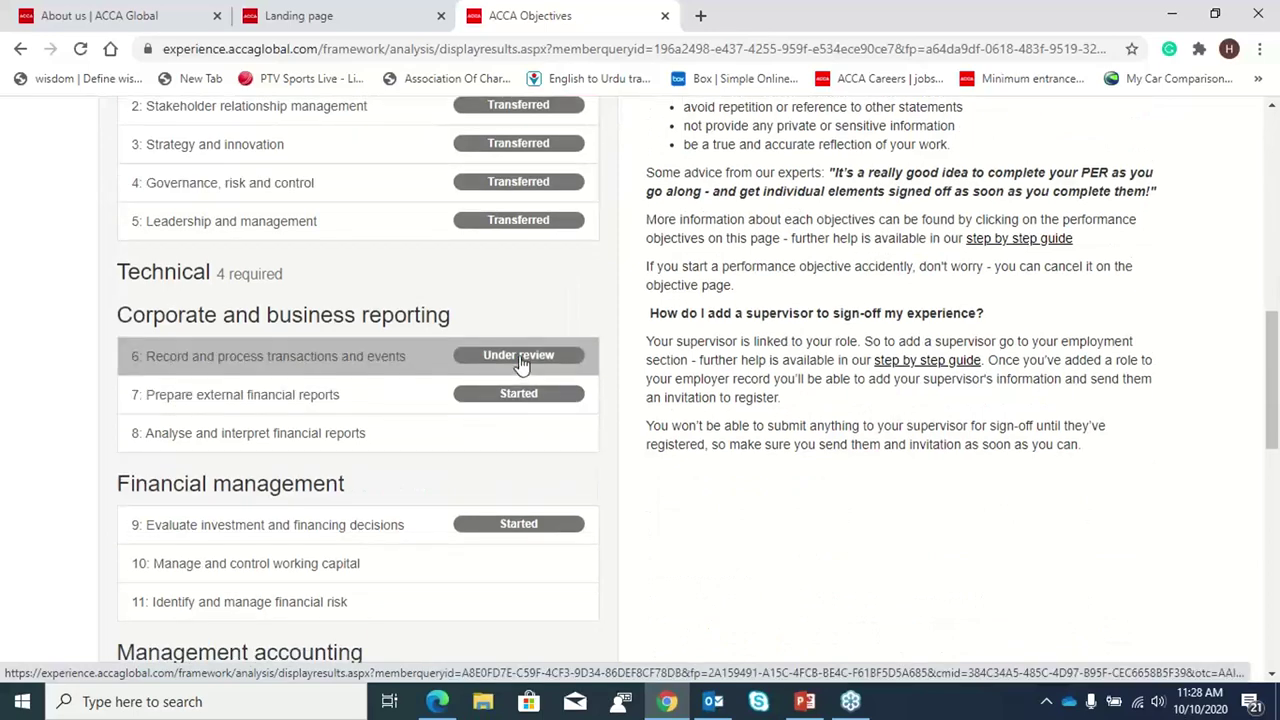
scroll(520, 365, down, 7)
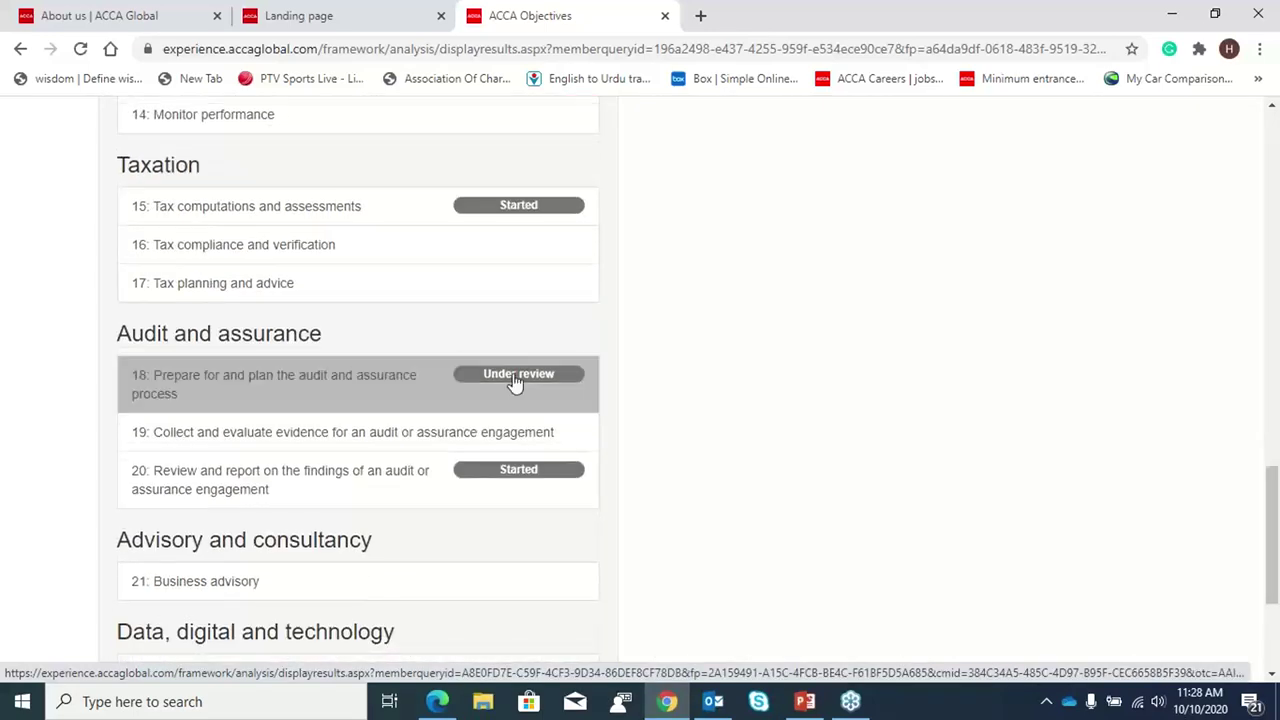
scroll(530, 474, down, 3)
scroll(530, 474, up, 6)
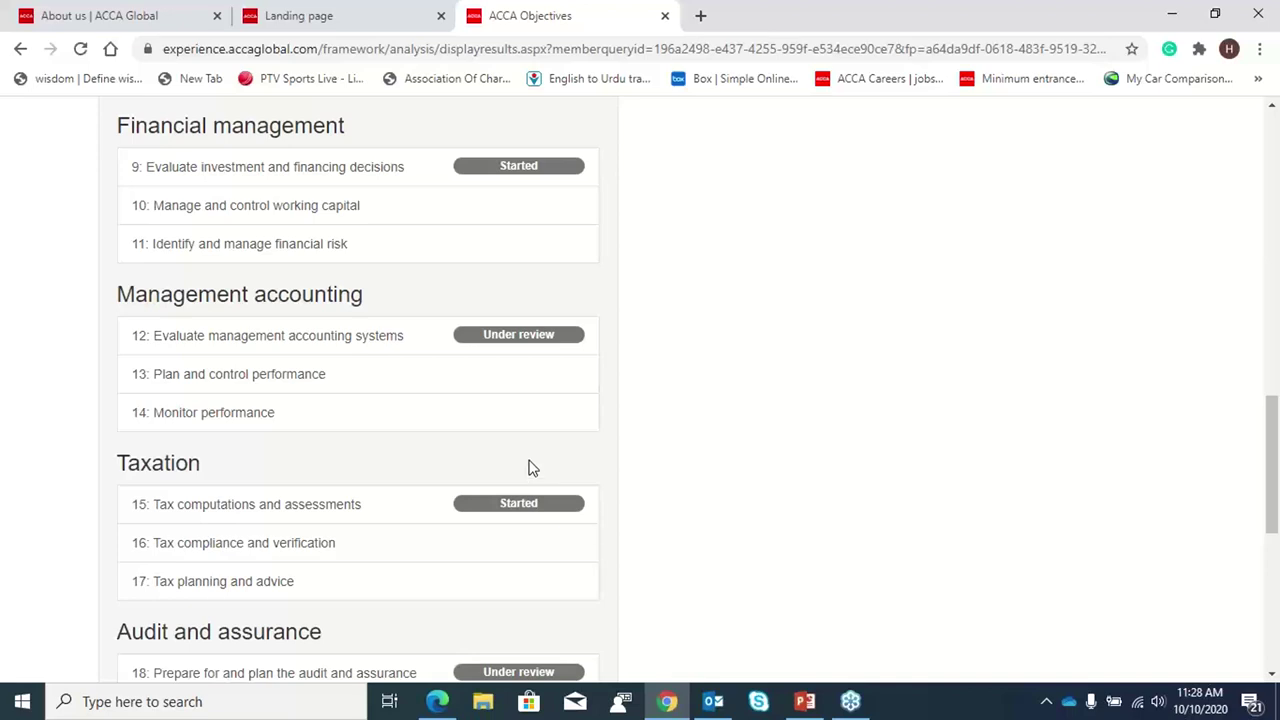
Open objective 9, Evaluate investment and financing decisions, and review its title, description, elements and claim options
click(527, 175)
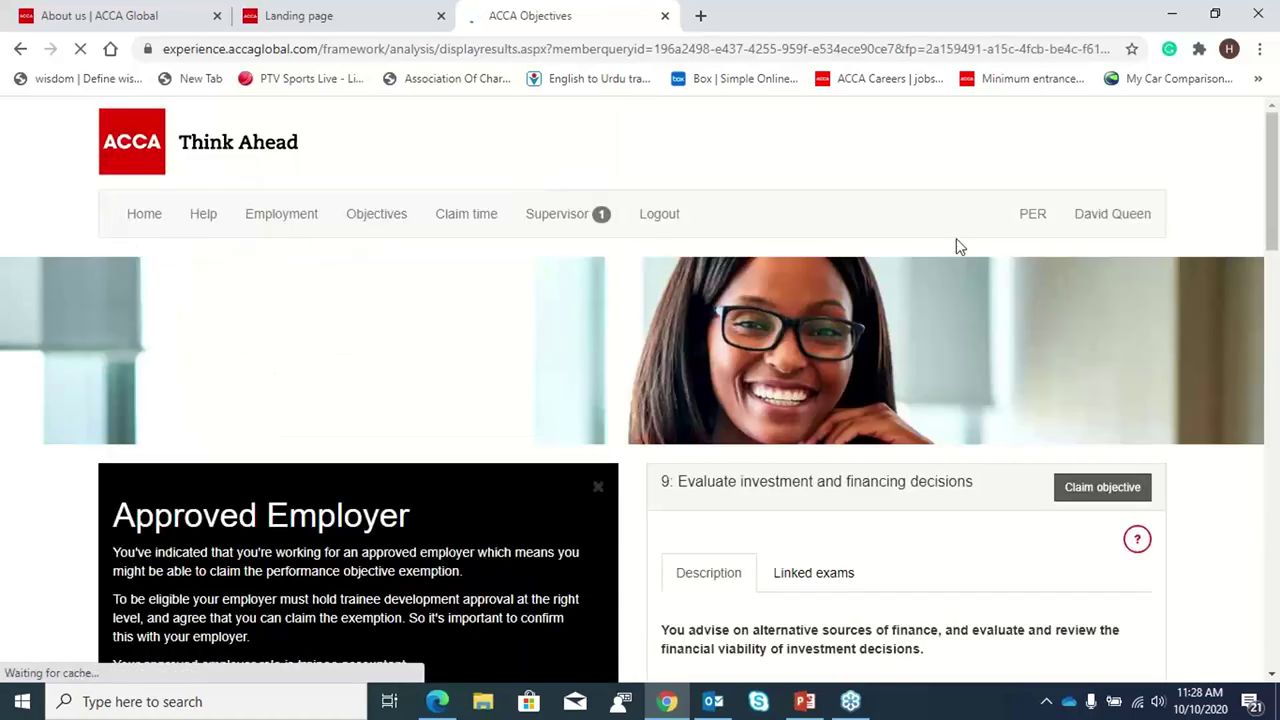
scroll(1074, 279, down, 3)
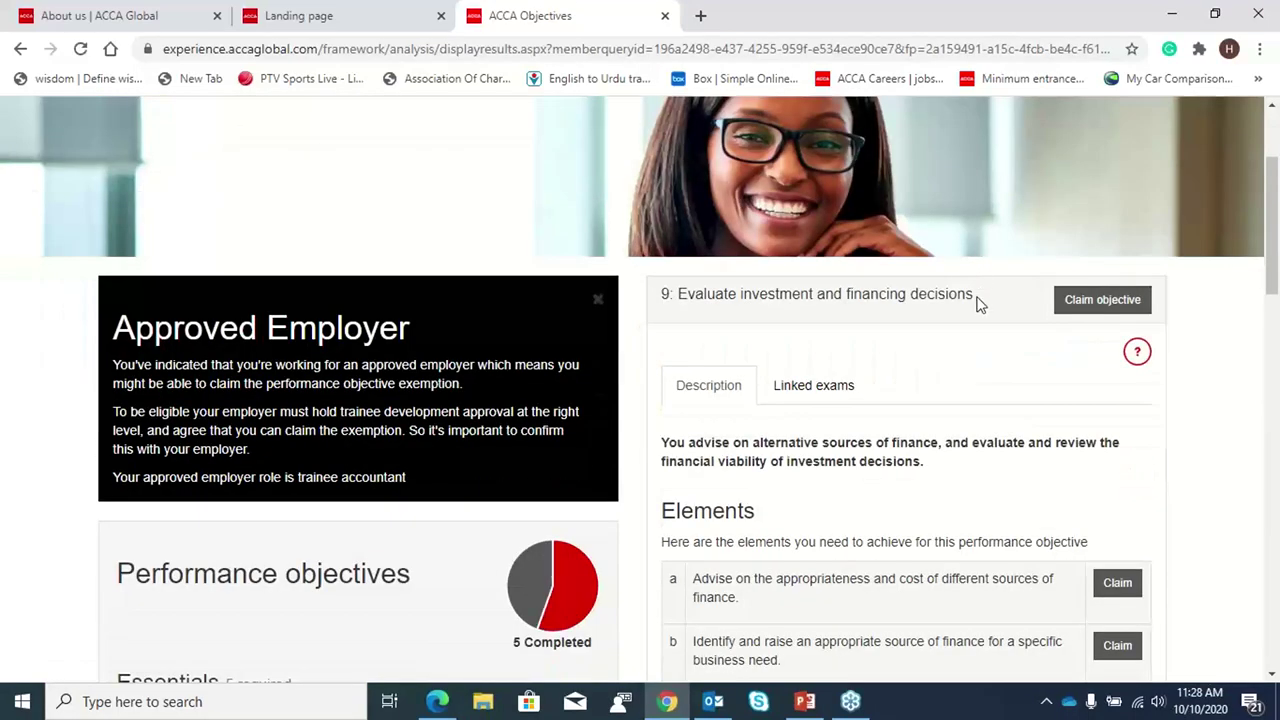
drag(975, 295, 680, 298)
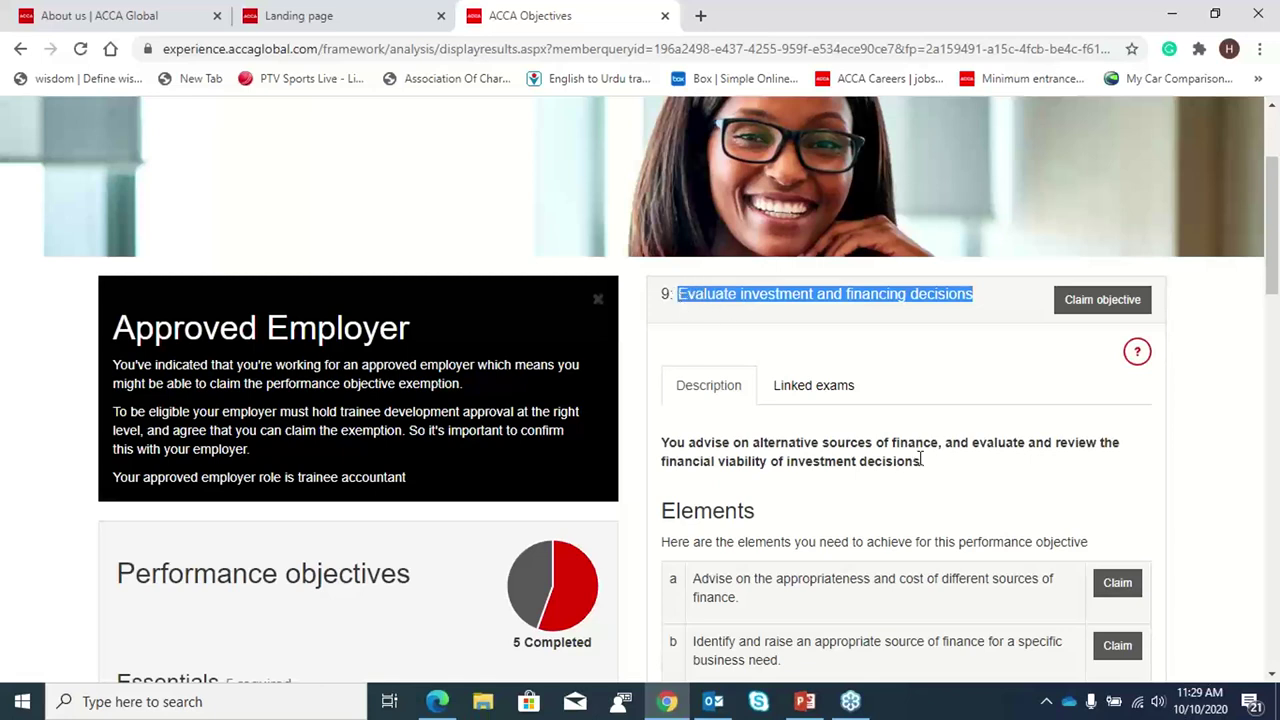
drag(922, 465, 660, 443)
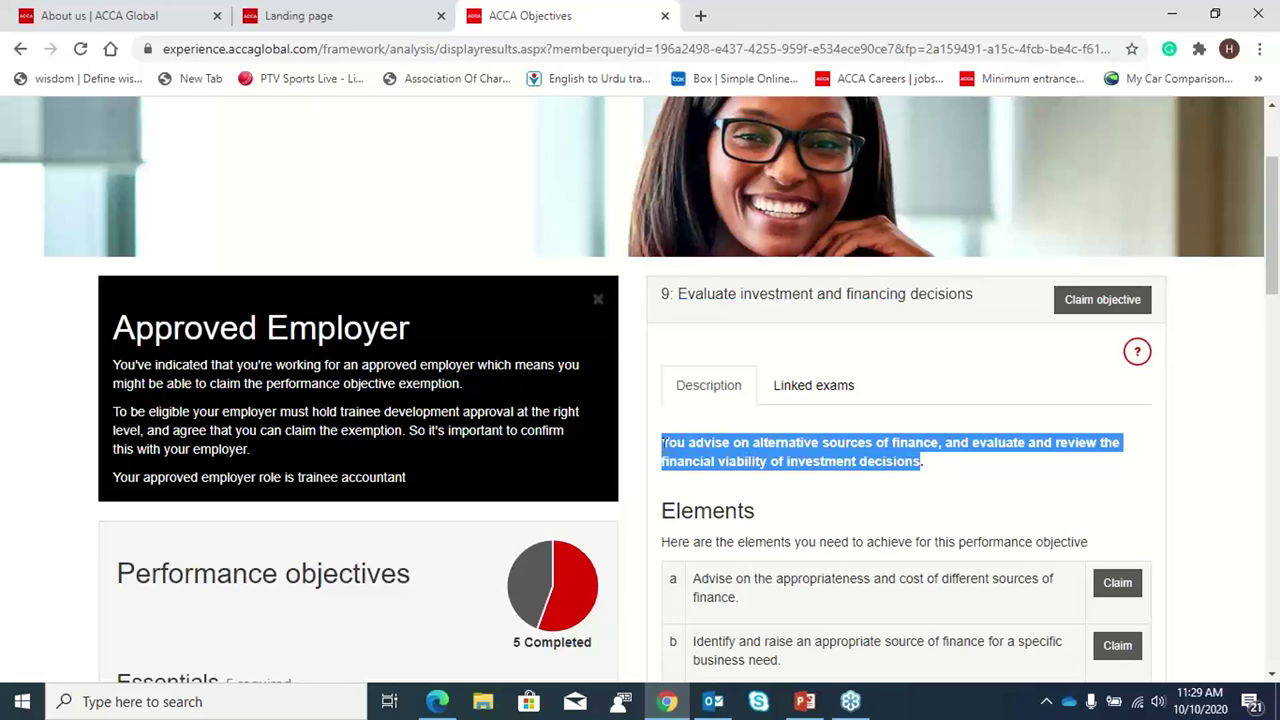
click(975, 482)
scroll(969, 481, down, 3)
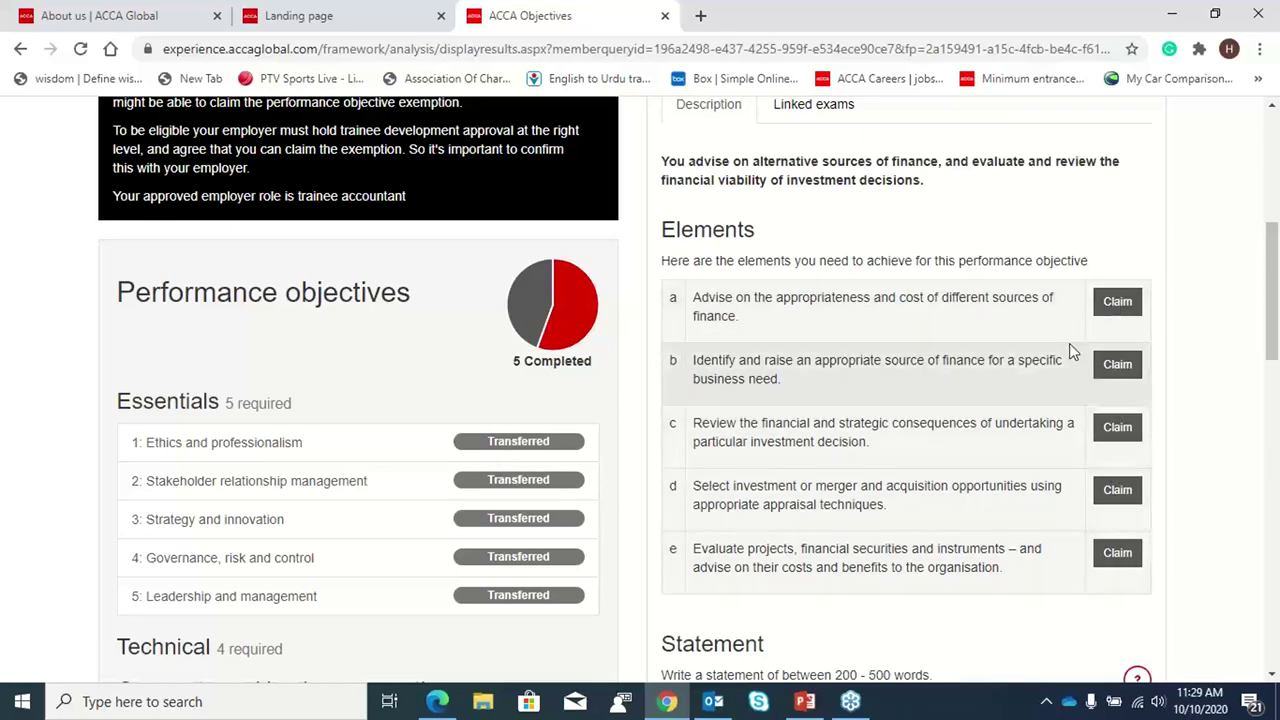
scroll(1067, 335, up, 2)
scroll(1067, 335, up, 2)
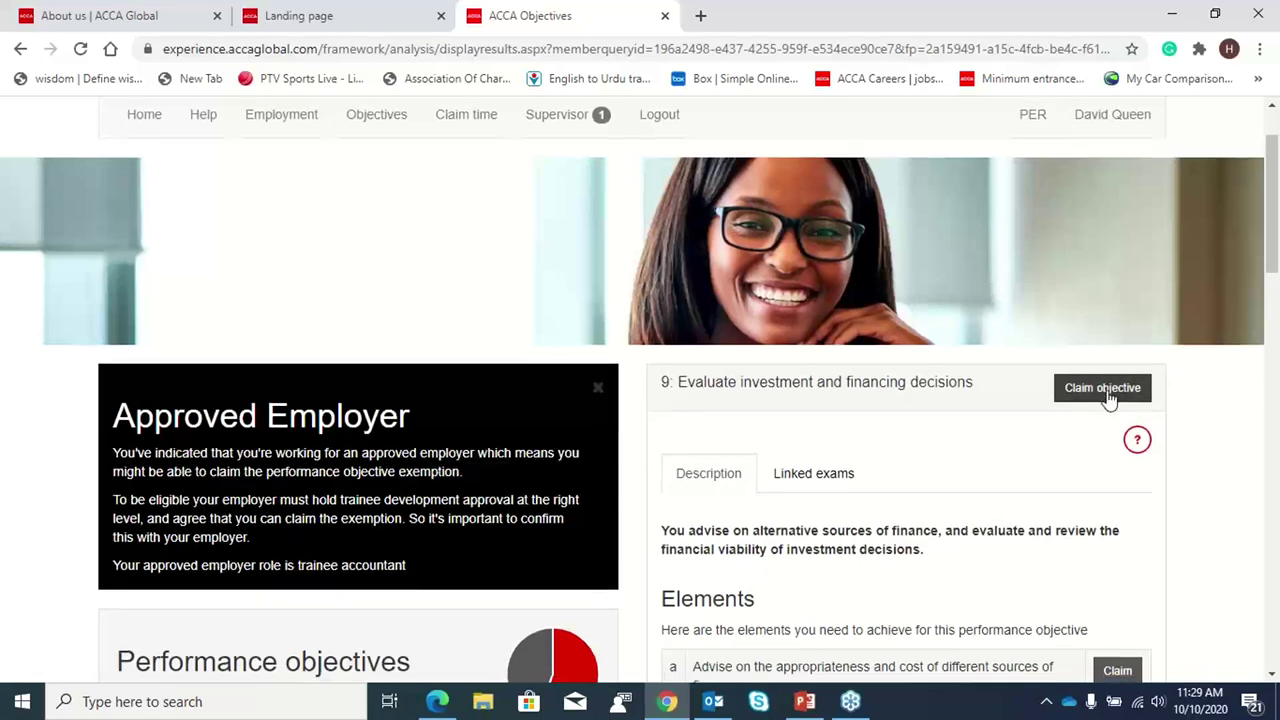
click(1102, 393)
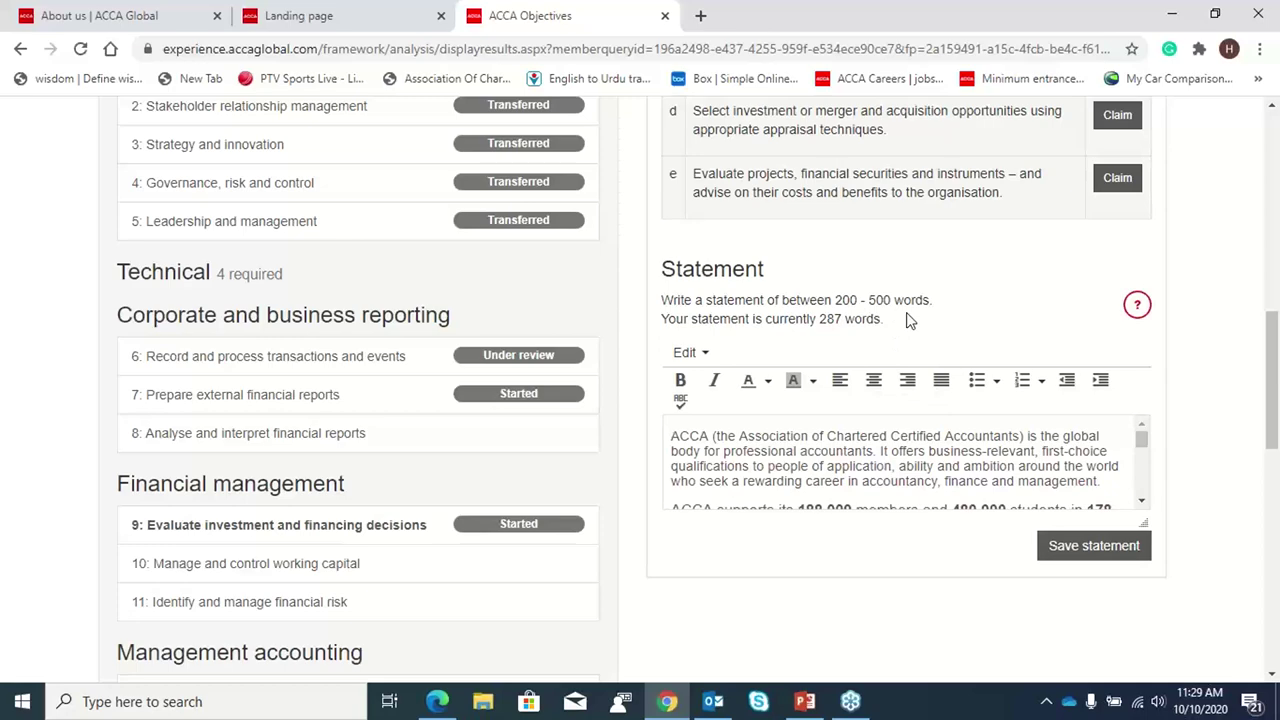
Display the help text on writing the 200-500 word statement for objective 9 and read it through
click(1135, 302)
scroll(1110, 347, down, 2)
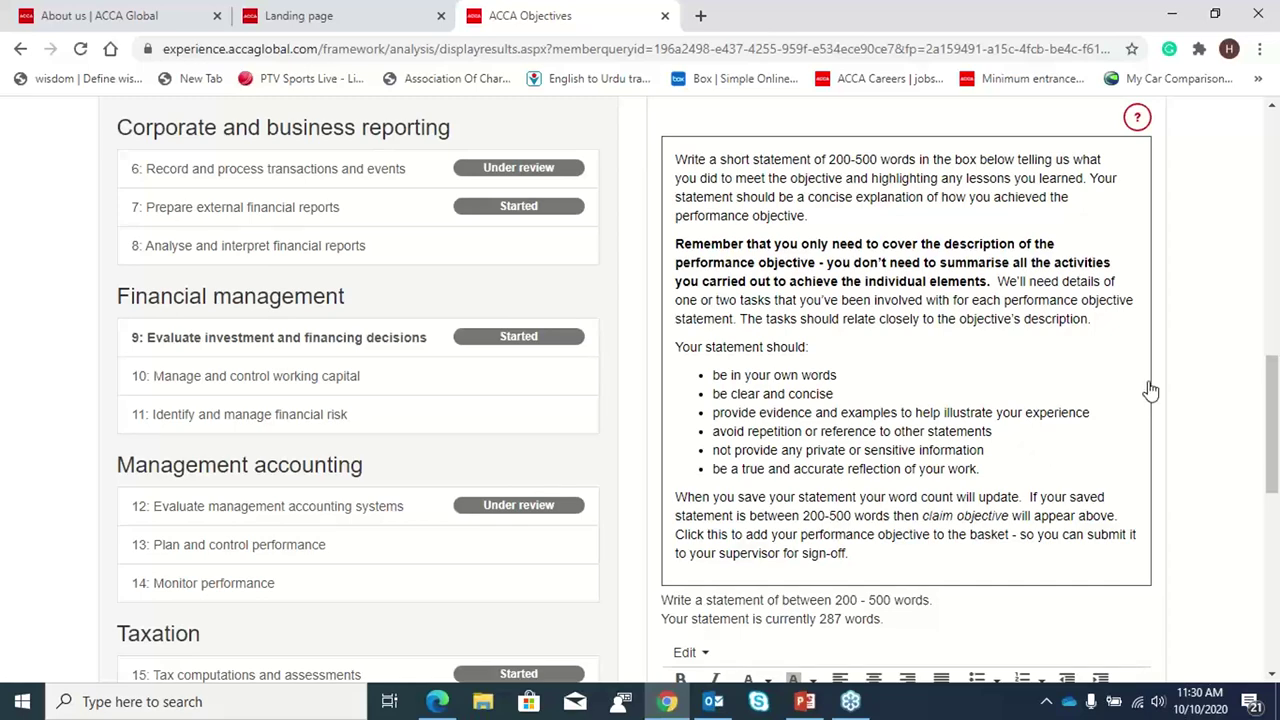
scroll(1148, 391, down, 5)
scroll(1148, 434, up, 10)
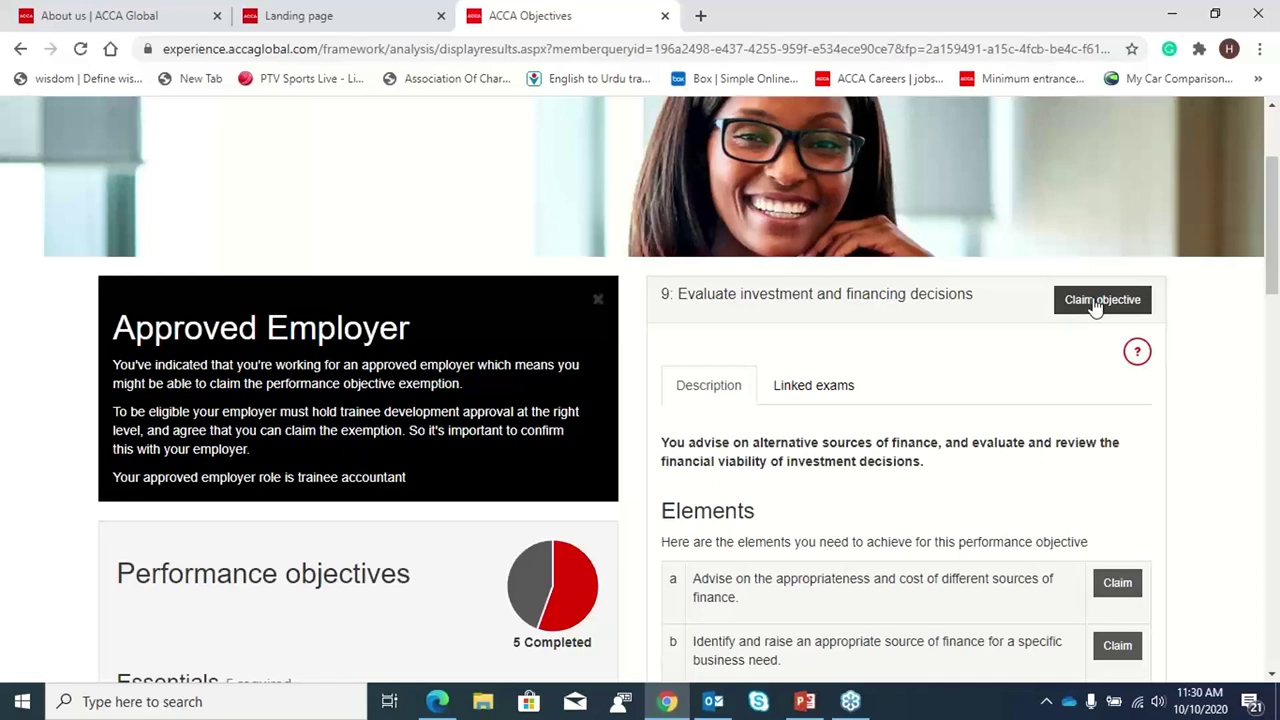
Show the exams linked to objective 9 and look over its elements and statement section
click(800, 390)
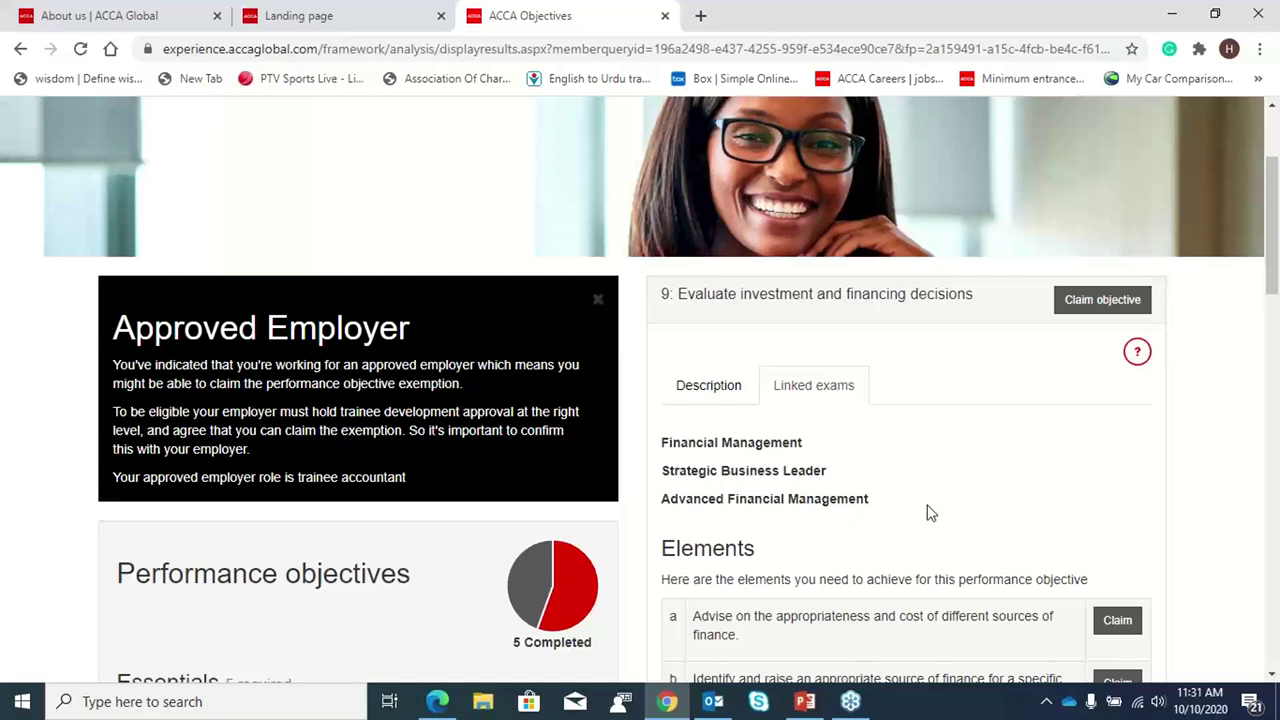
click(1149, 356)
scroll(1040, 486, up, 3)
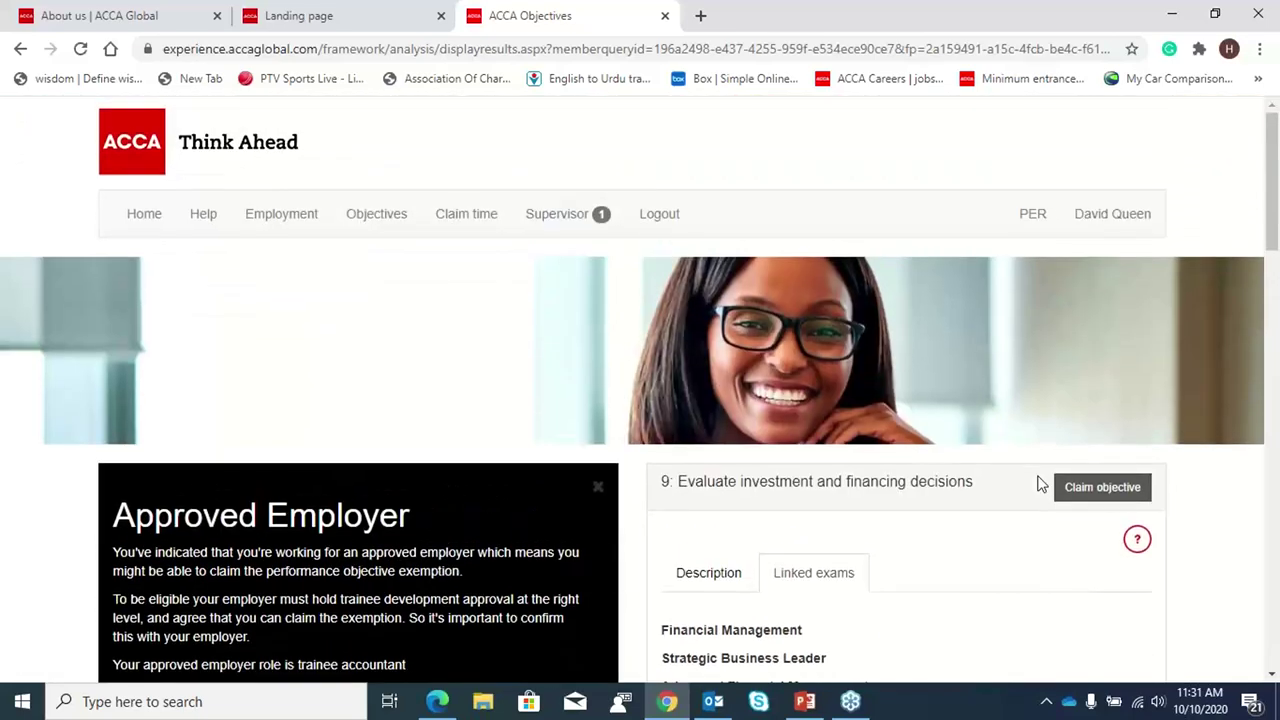
scroll(1040, 484, down, 3)
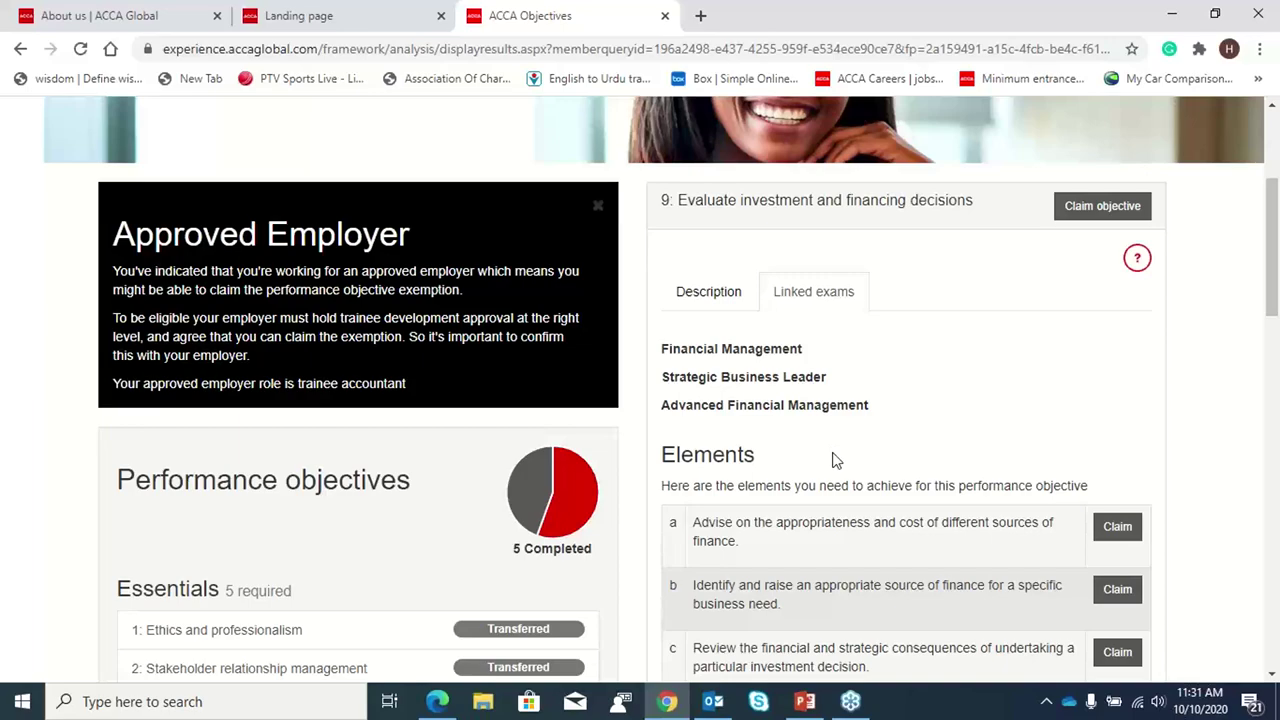
scroll(956, 356, down, 6)
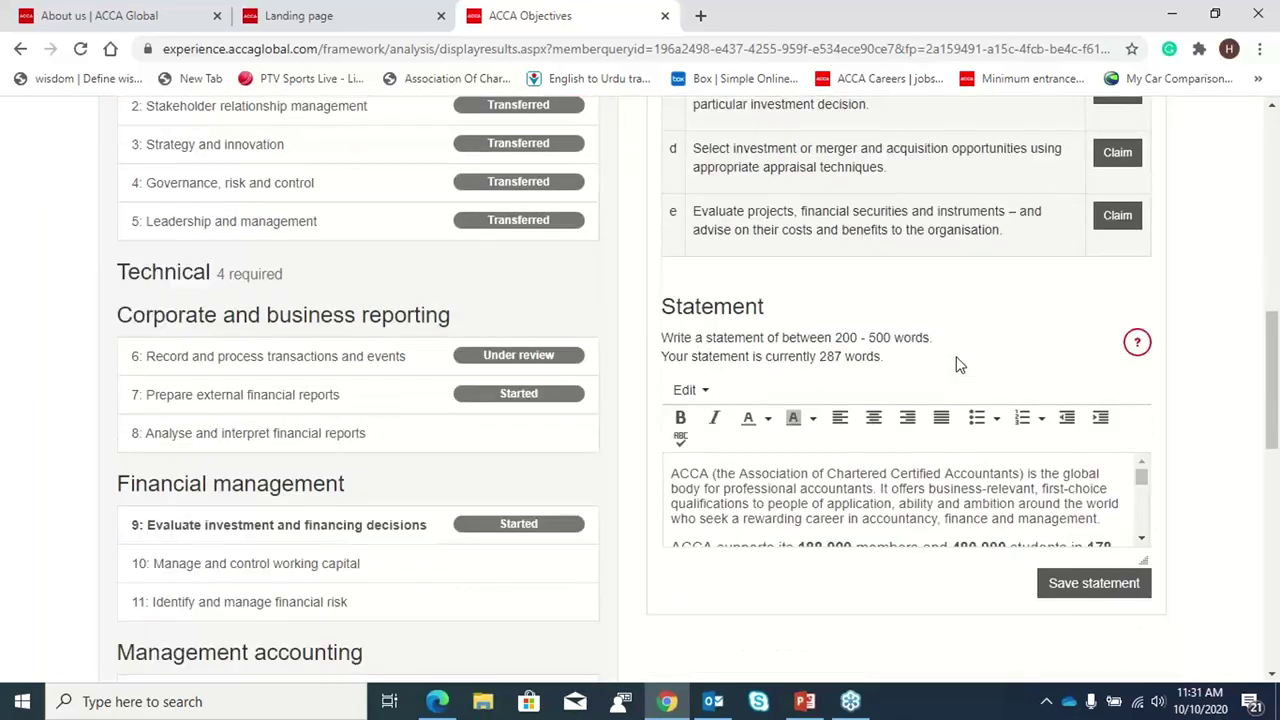
Reopen the statement help for objective 9 and read the guidance on how to claim a performance objective
click(1135, 342)
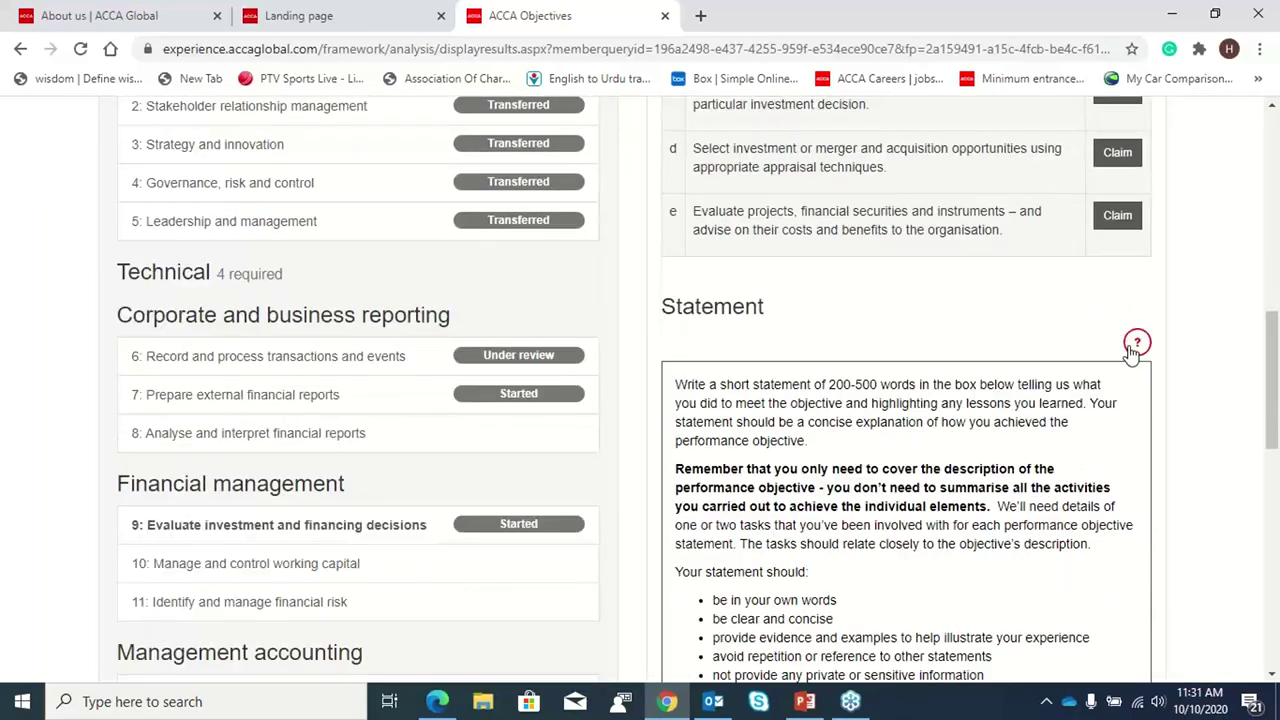
scroll(1130, 350, up, 10)
scroll(1128, 357, down, 2)
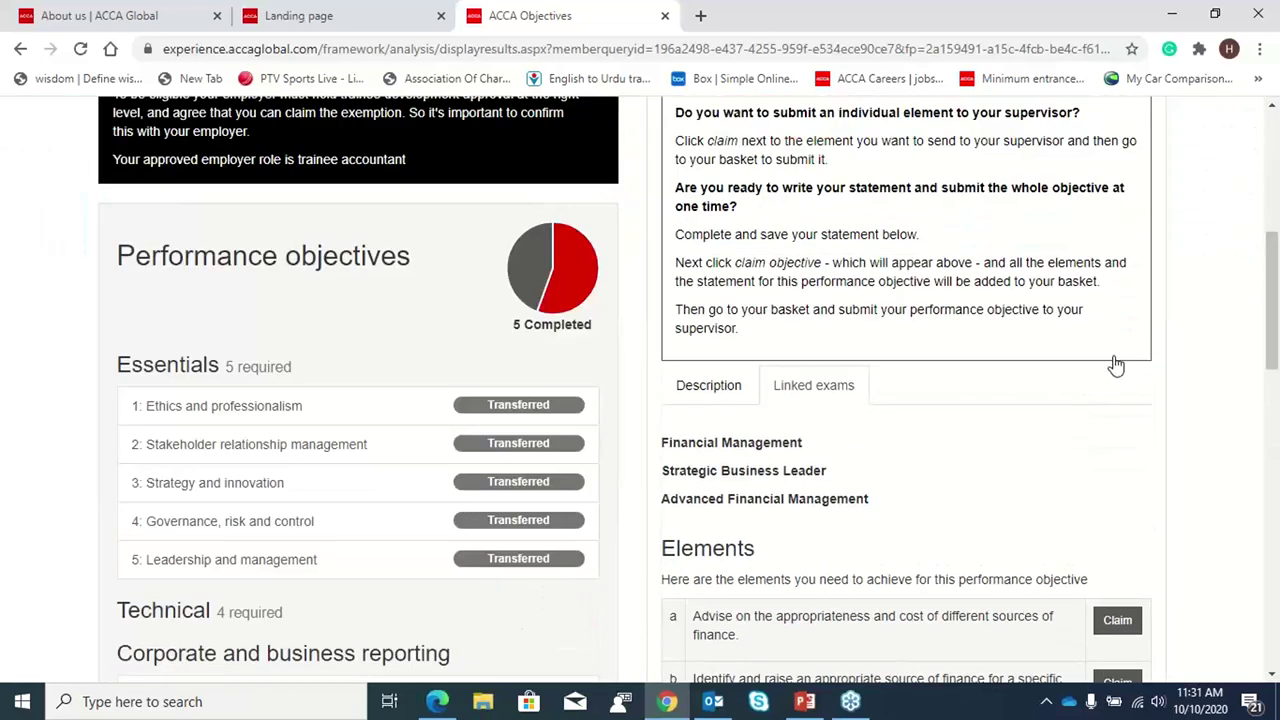
scroll(1130, 355, up, 2)
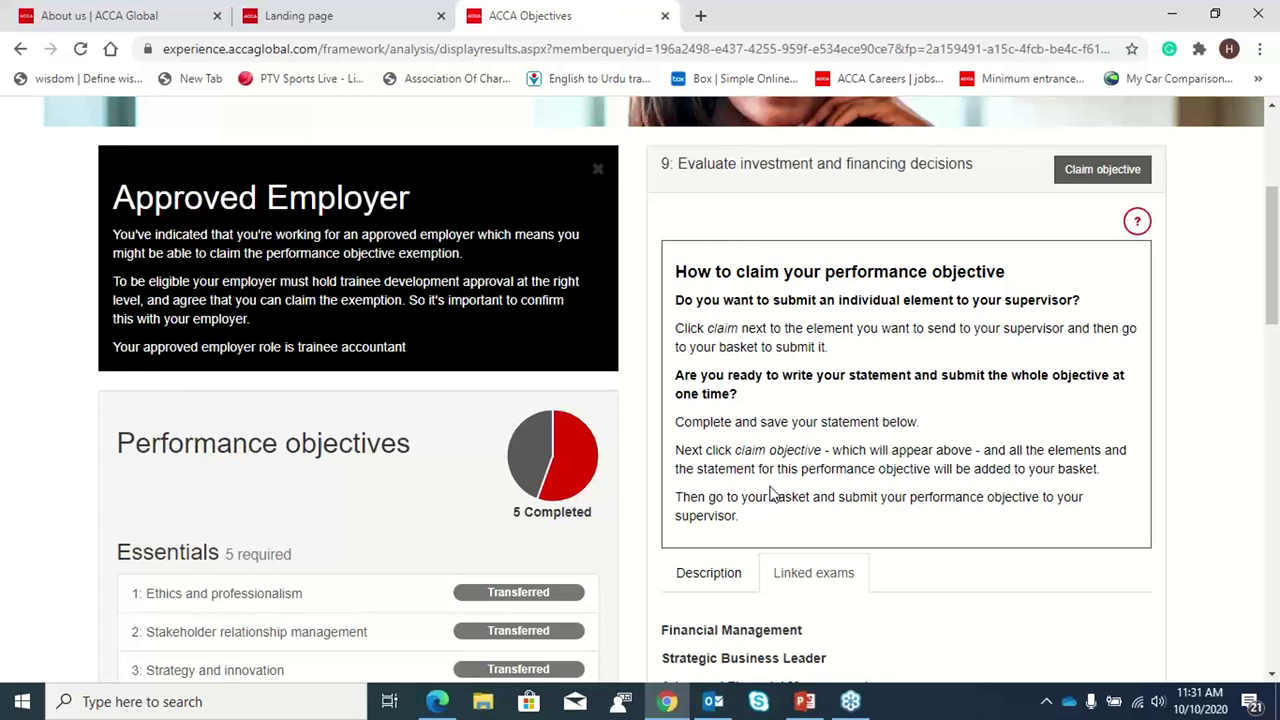
Switch to PowerPoint, start the slide show from slide 17 and advance to the Practical experience supervisors slide
click(804, 700)
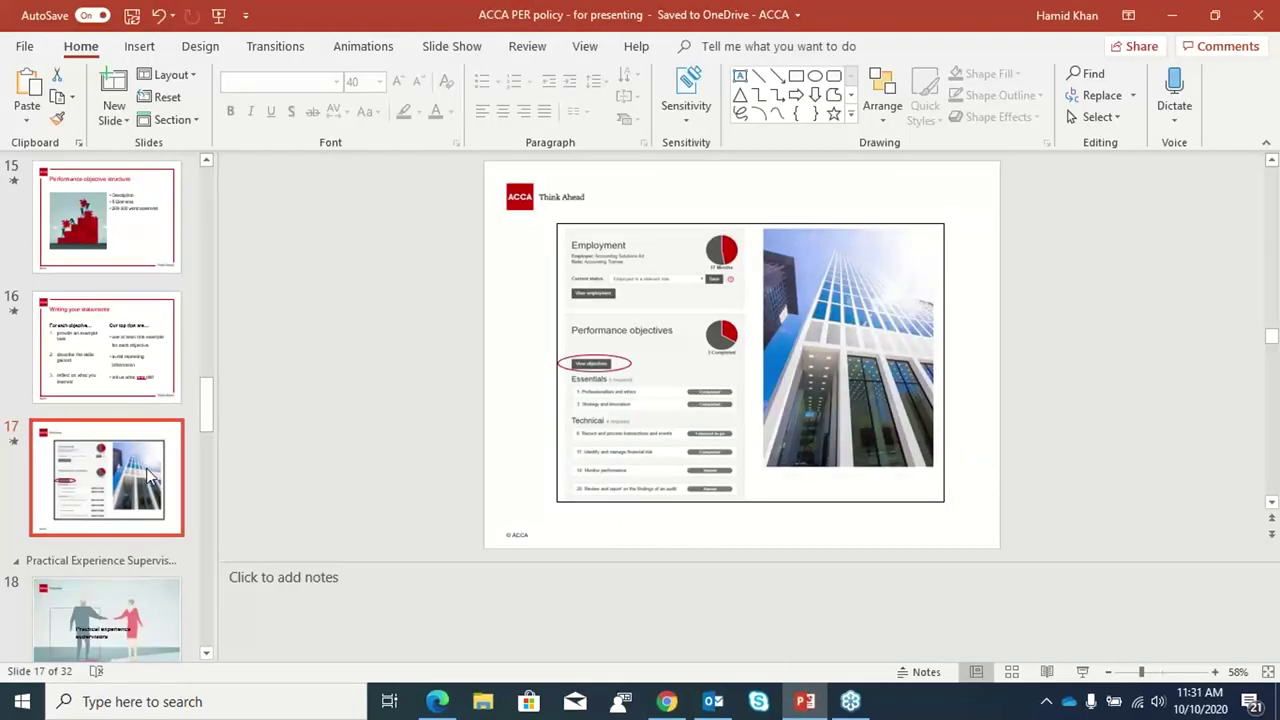
click(1083, 673)
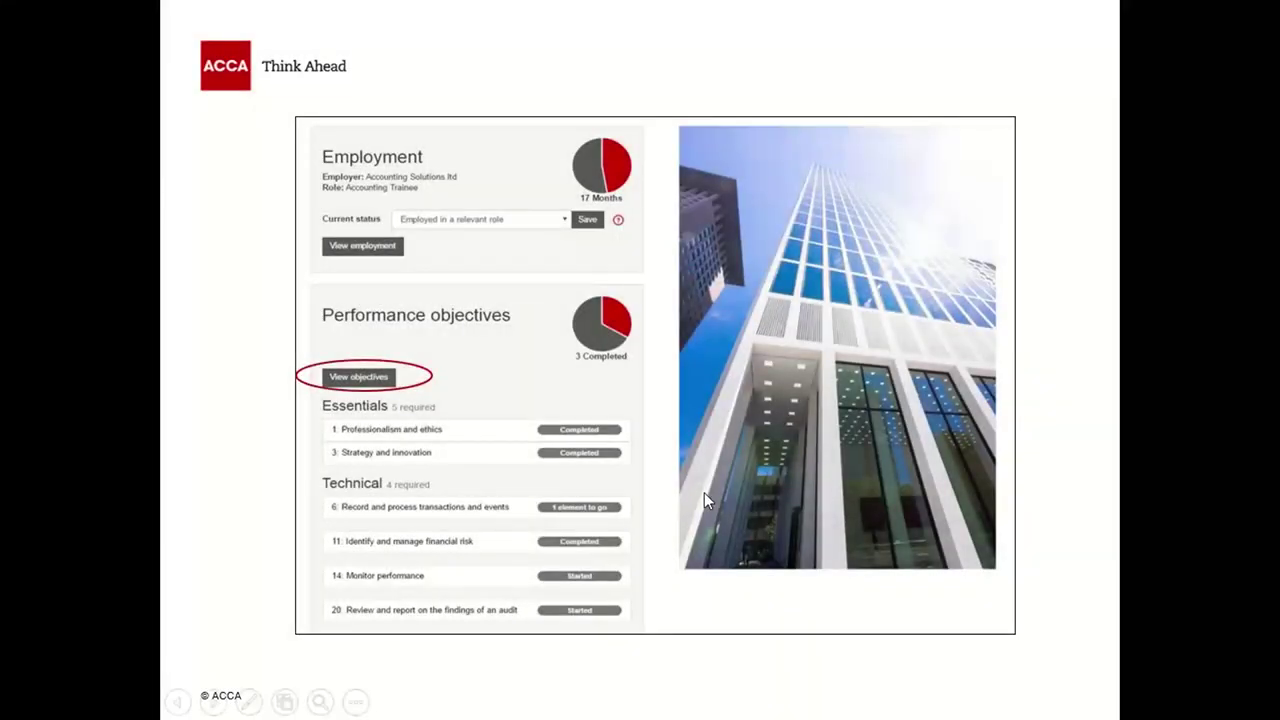
click(704, 493)
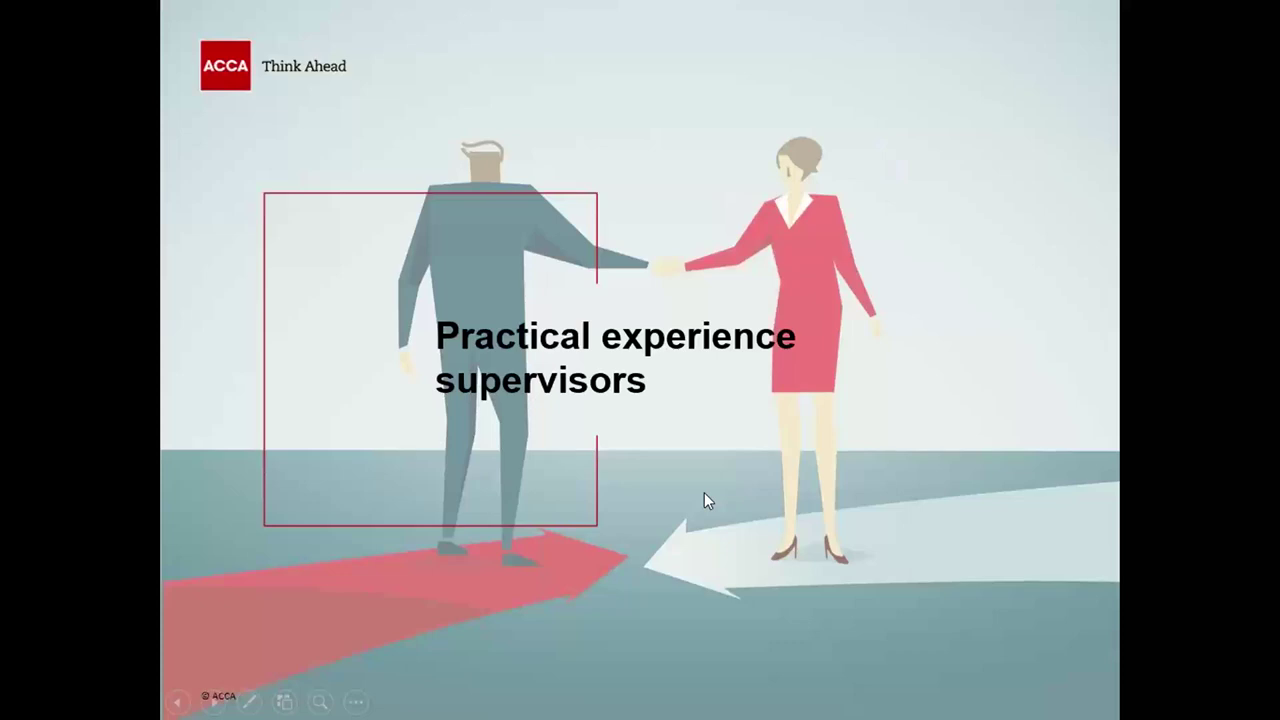